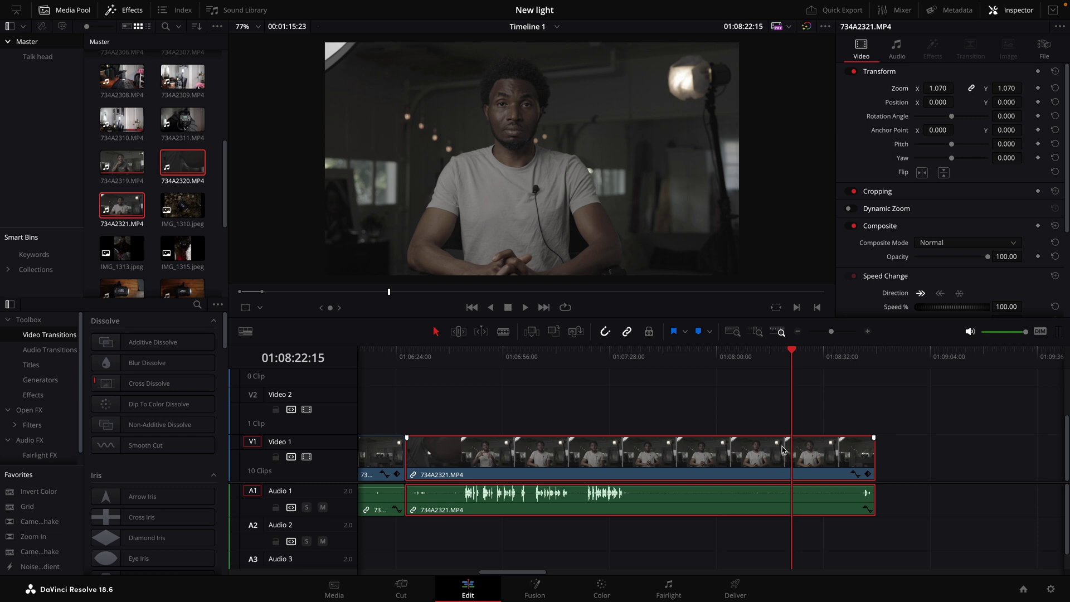
Step: Open the Color page and change the scope from Vectorscope to Waveform
click(602, 589)
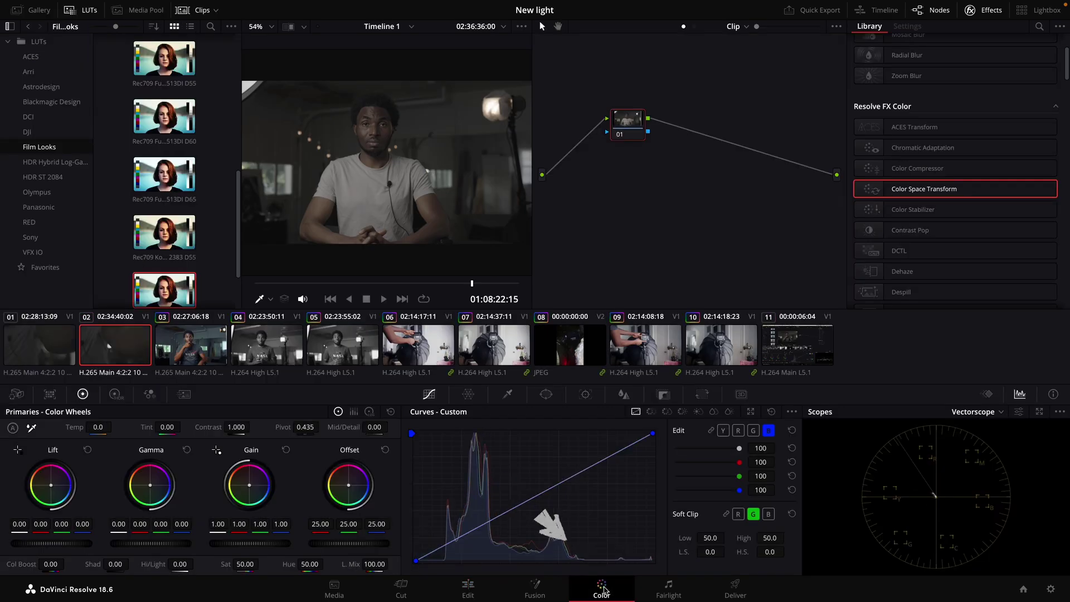
click(1002, 413)
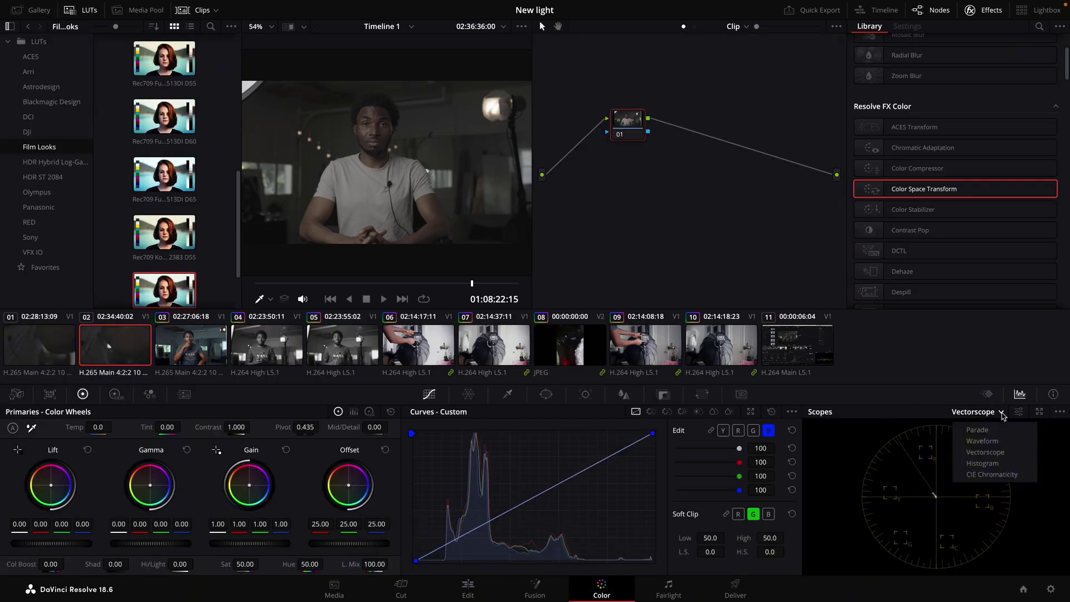
click(999, 431)
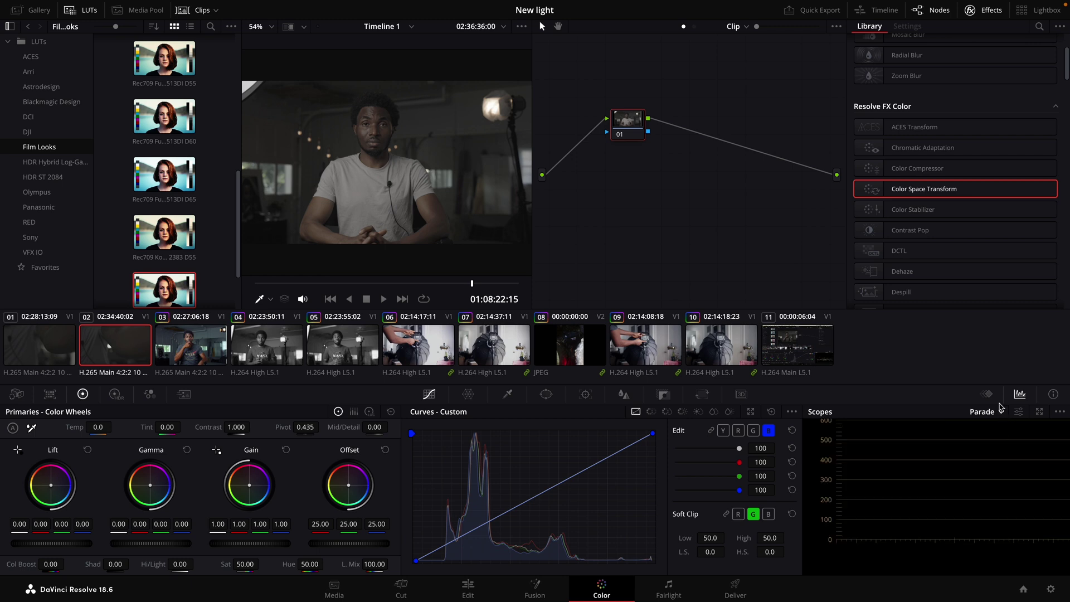
click(988, 395)
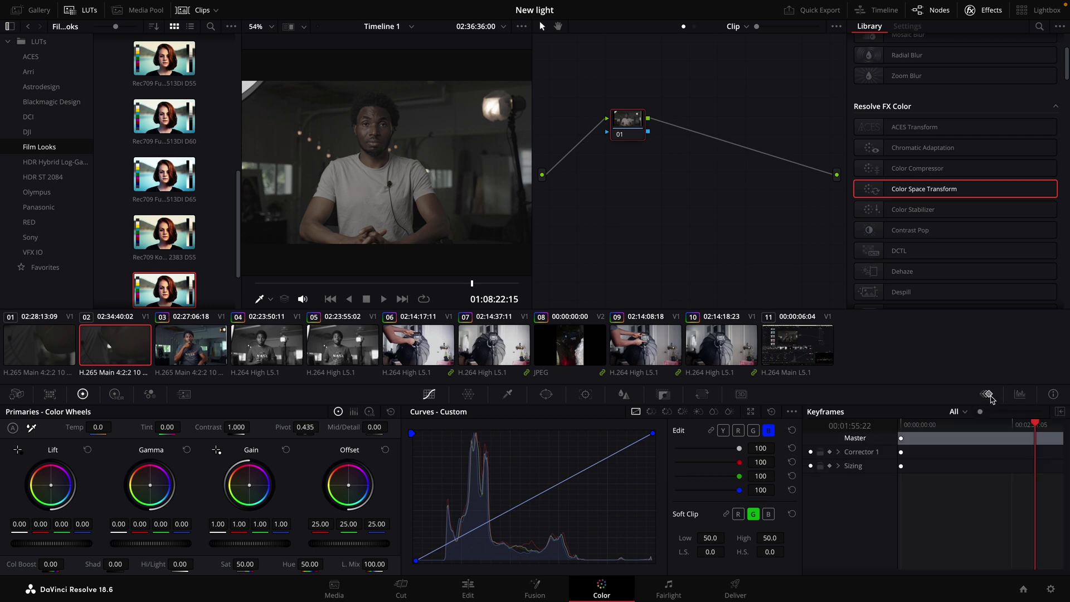
click(1019, 395)
click(1009, 417)
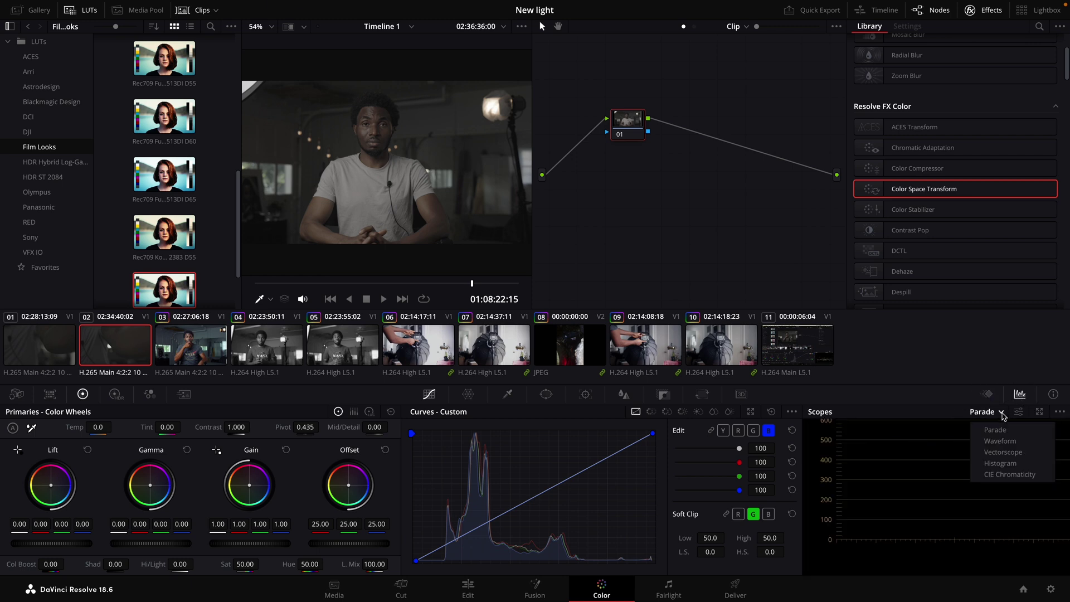
click(1002, 445)
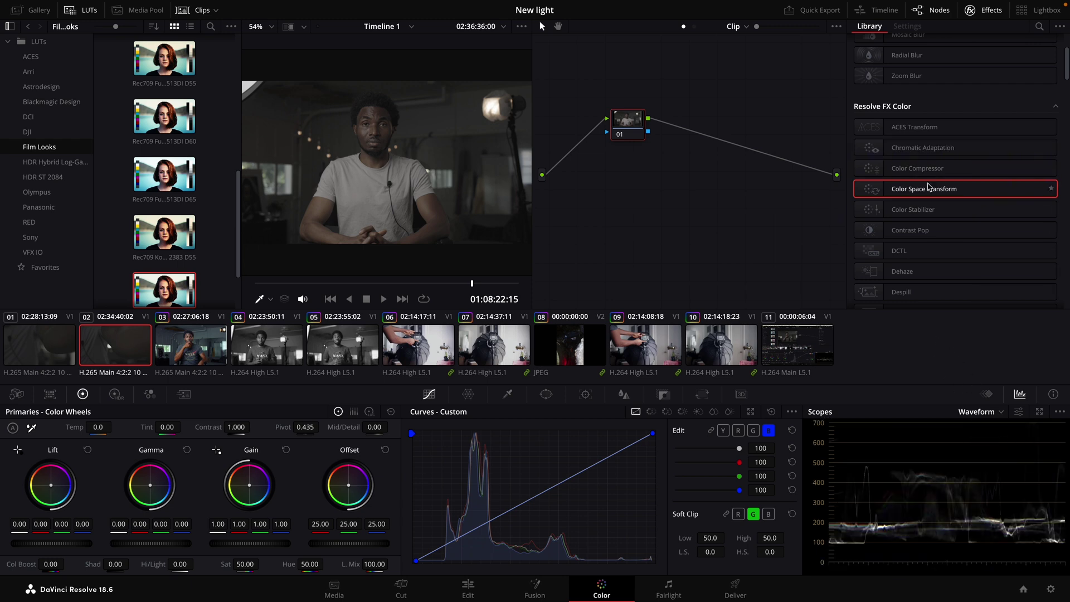
Step: Label node 01 'CST' and drop the Color Space Transform effect onto it
drag(625, 124, 574, 130)
right_click(579, 130)
click(608, 151)
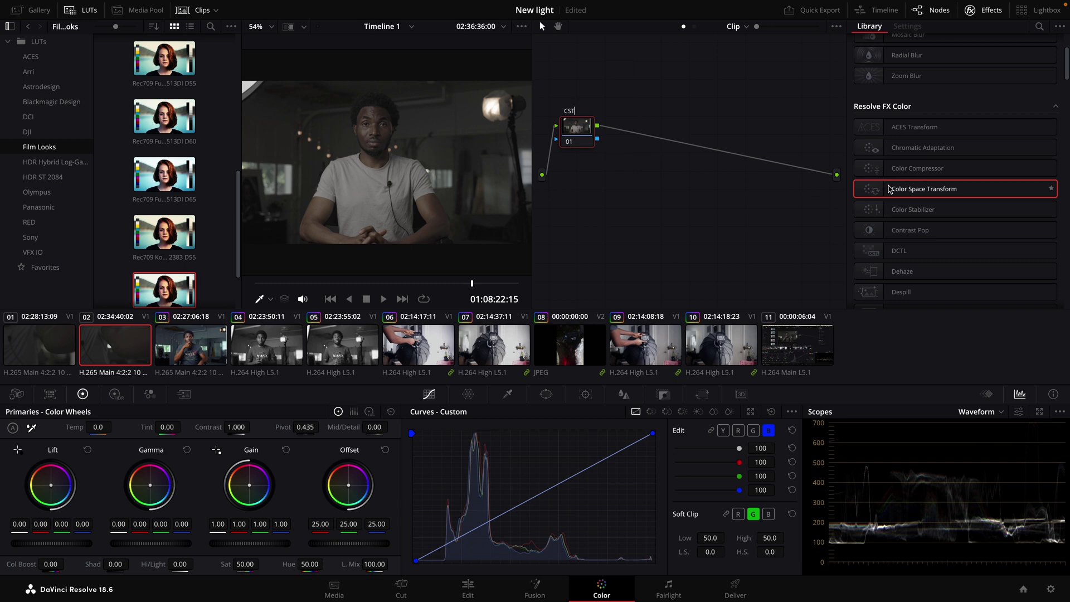
drag(889, 188, 582, 138)
Step: Set the CST input to Canon Cinema Gamut colour space with Canon Log 3 gamma
click(970, 75)
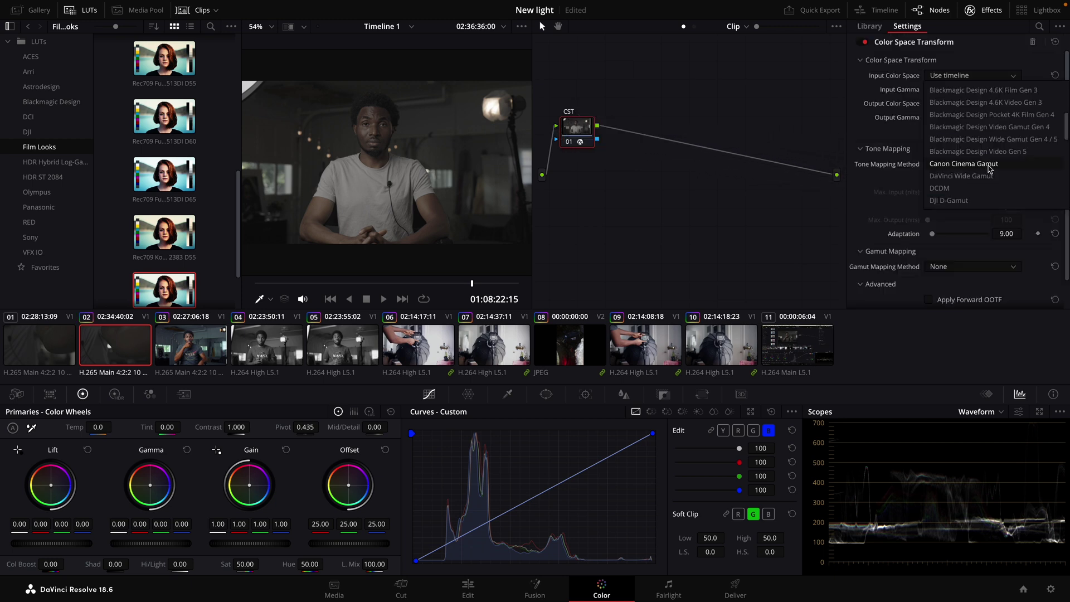
click(990, 165)
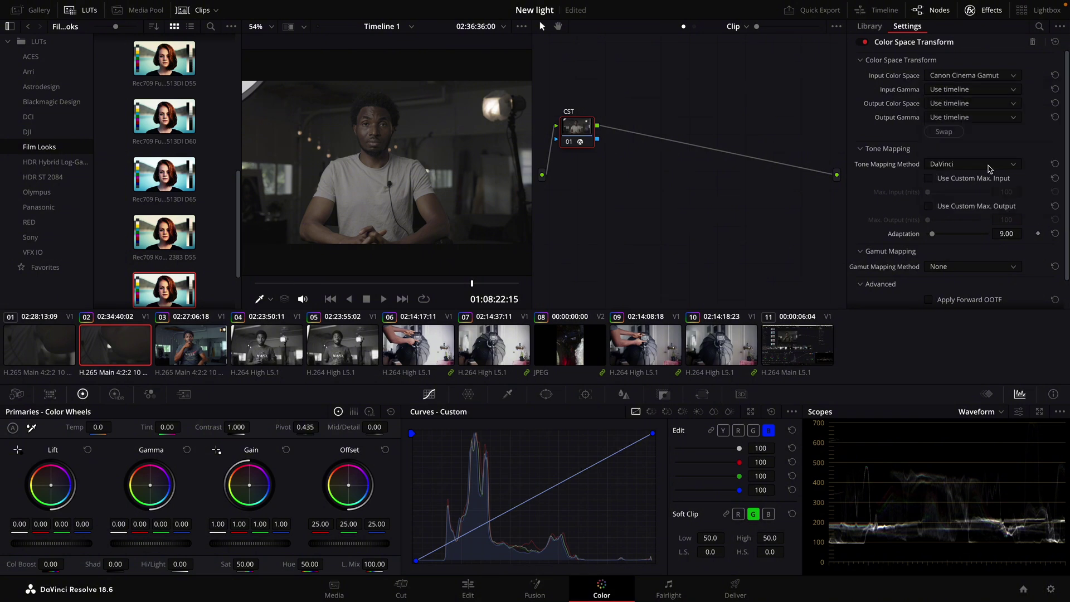
click(991, 90)
scroll(980, 178, down, 5)
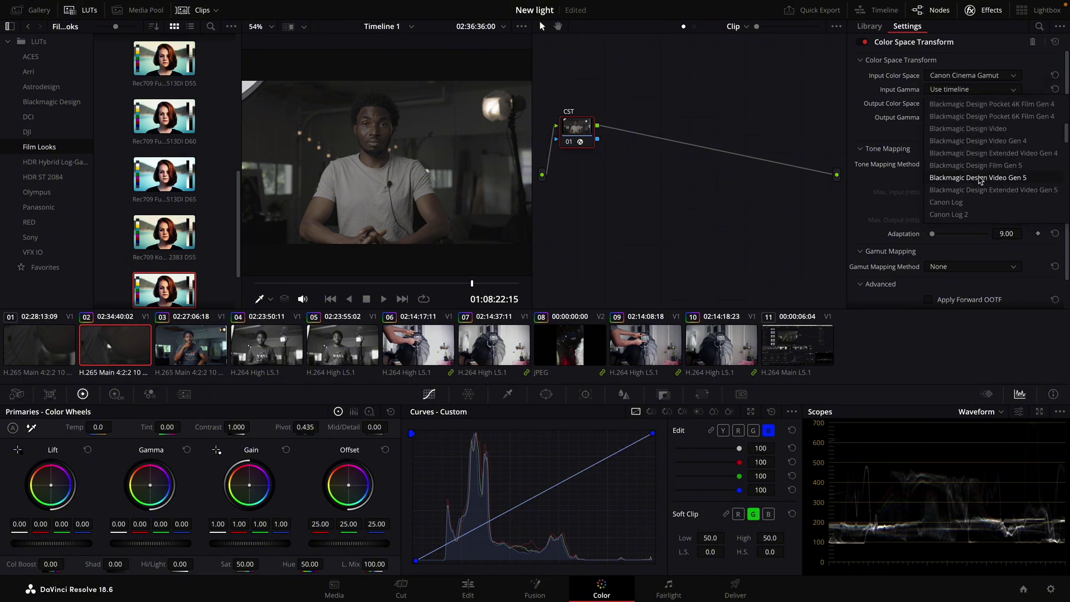
scroll(971, 206, down, 3)
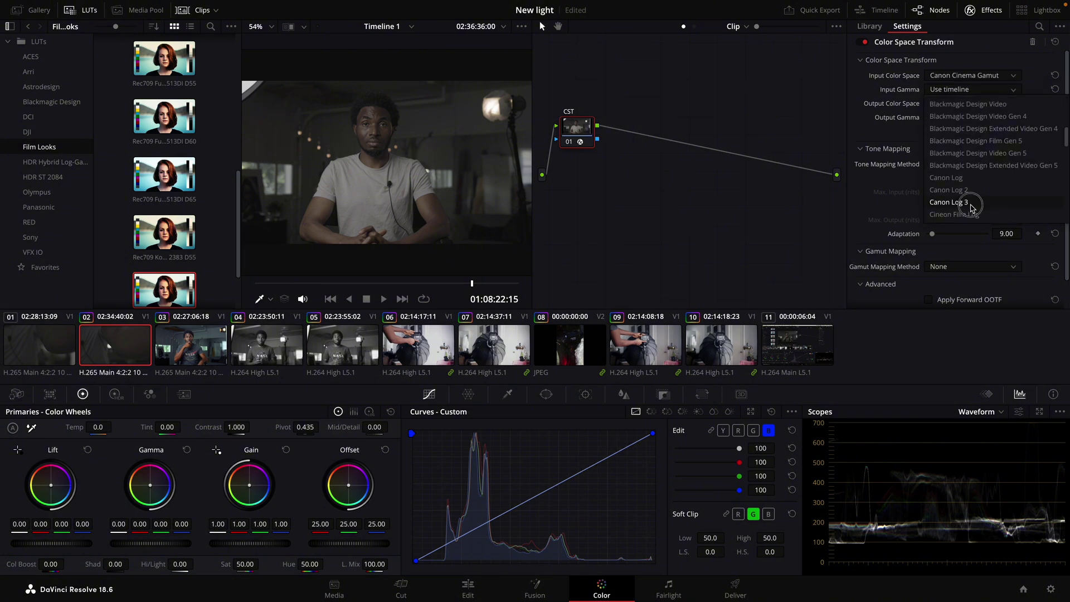
click(970, 207)
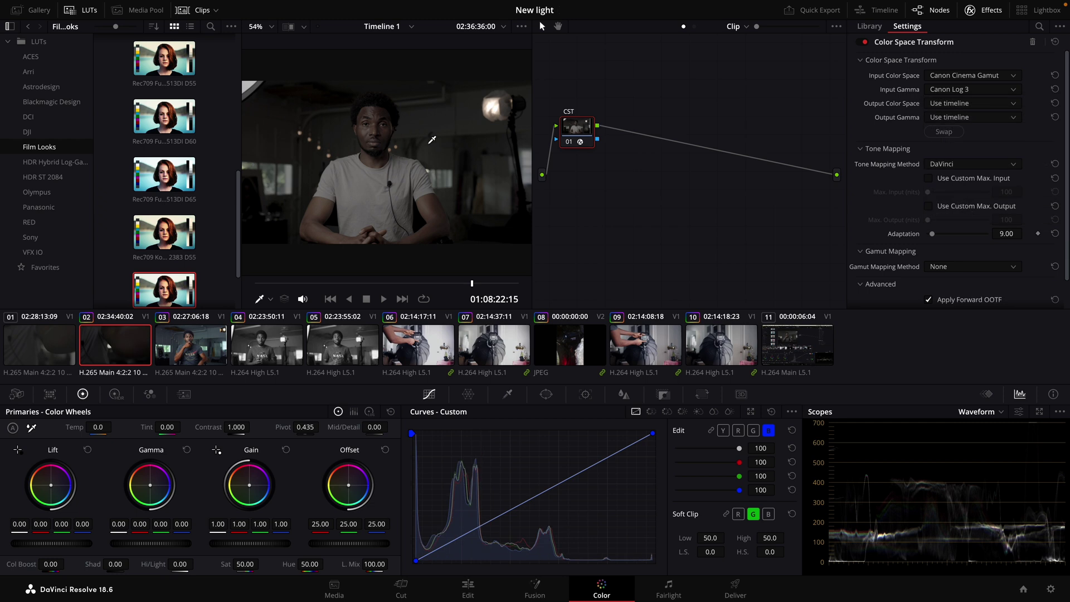
Step: Set the CST output colour space to Rec.709, keeping output gamma on Use timeline
click(991, 105)
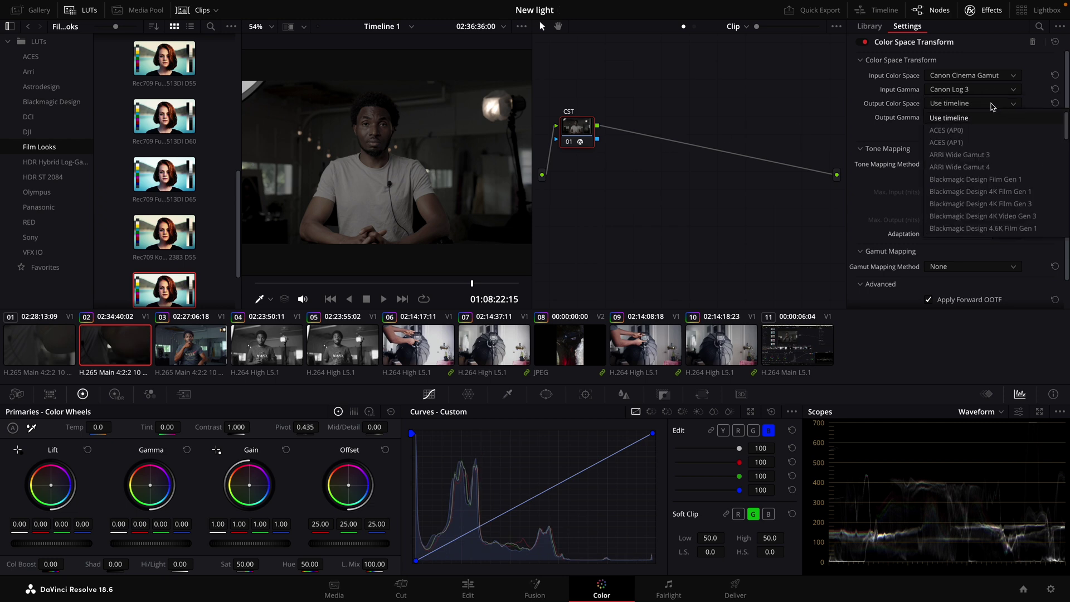
scroll(982, 217, down, 5)
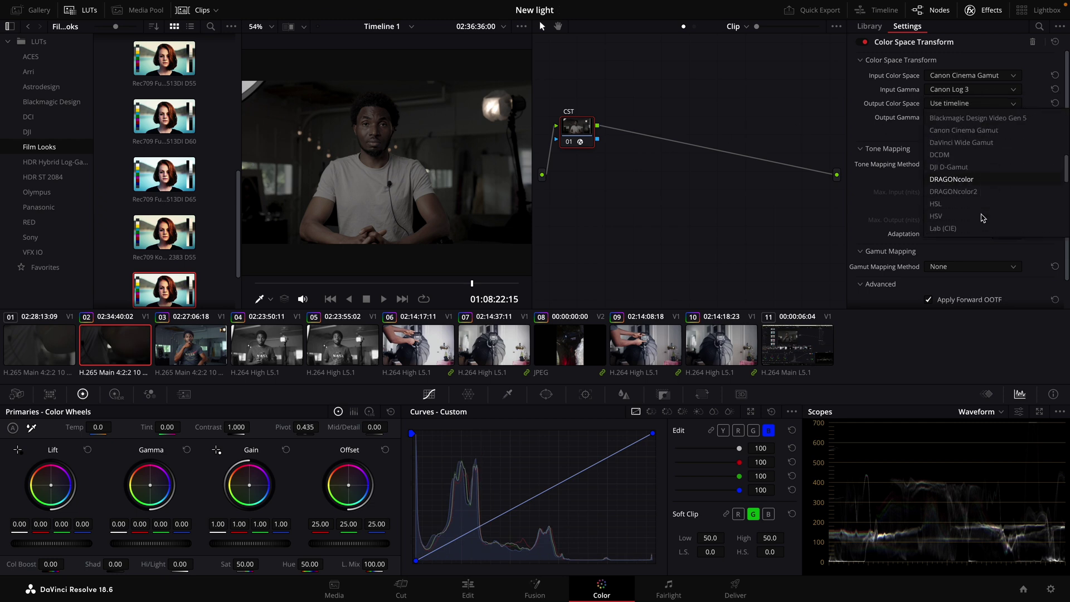
scroll(982, 218, down, 5)
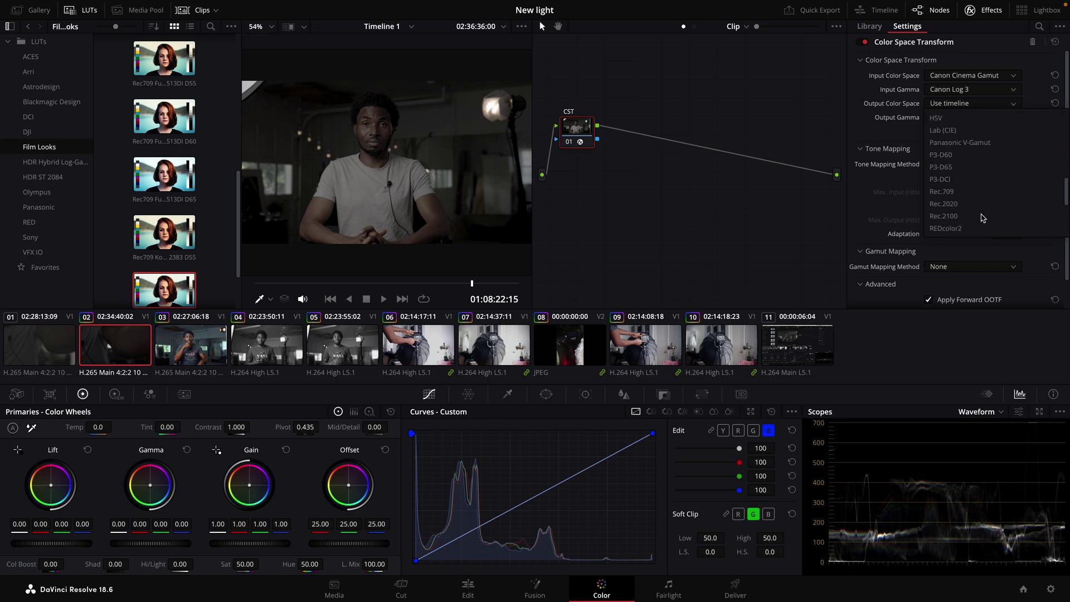
click(959, 192)
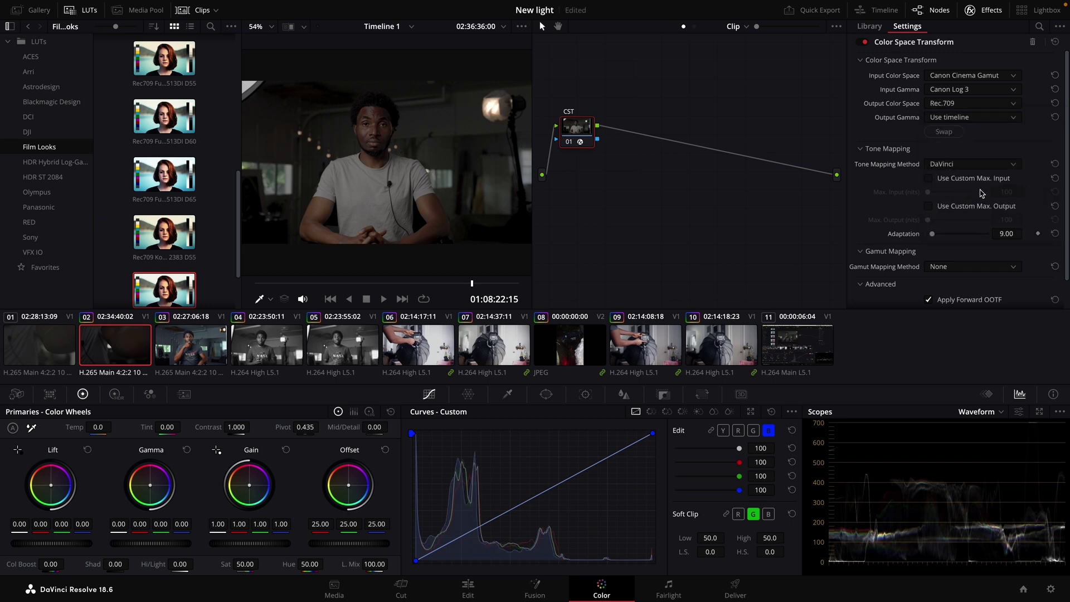
scroll(982, 193, down, 1)
scroll(982, 193, up, 1)
click(984, 117)
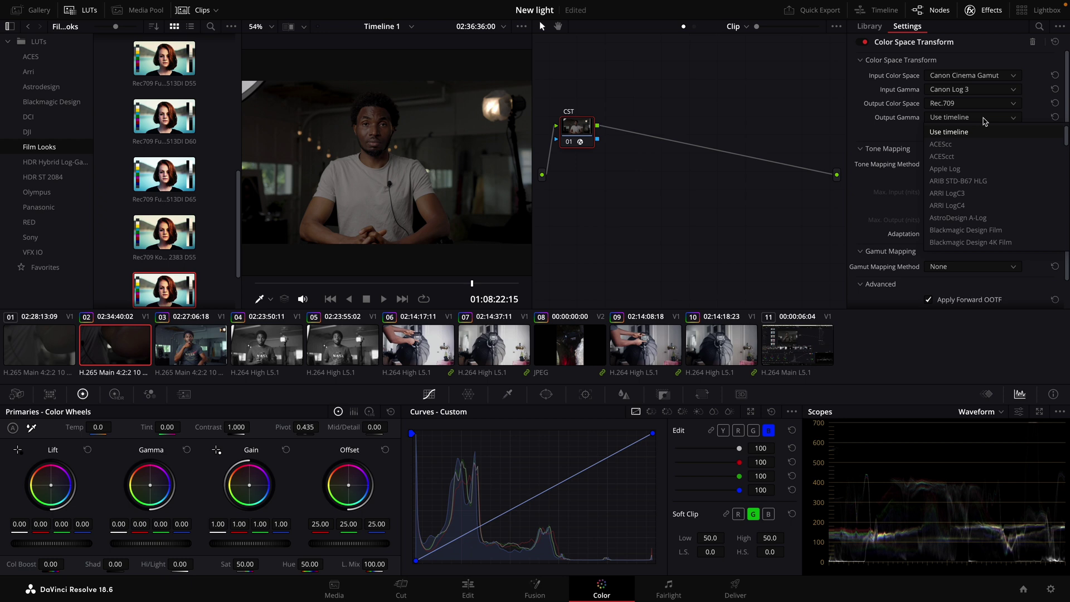
click(985, 132)
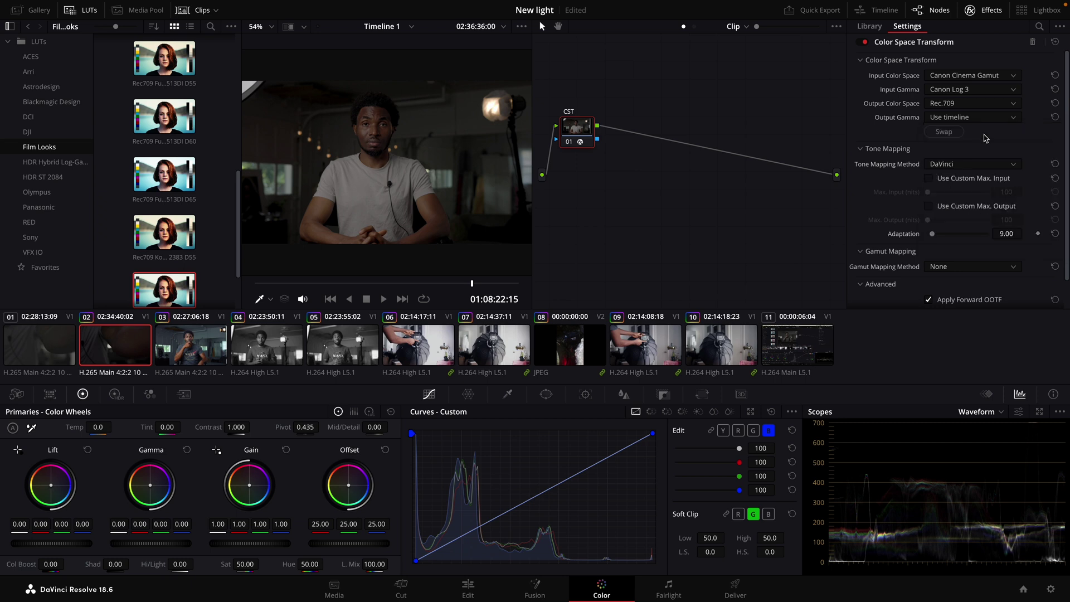
Step: Choose Saturation Compression gamut mapping (knee 0.900, max 1.000) and collapse the Gamut Mapping section
scroll(985, 139, down, 2)
click(988, 239)
click(987, 265)
scroll(986, 266, down, 2)
scroll(987, 266, up, 5)
scroll(944, 224, down, 2)
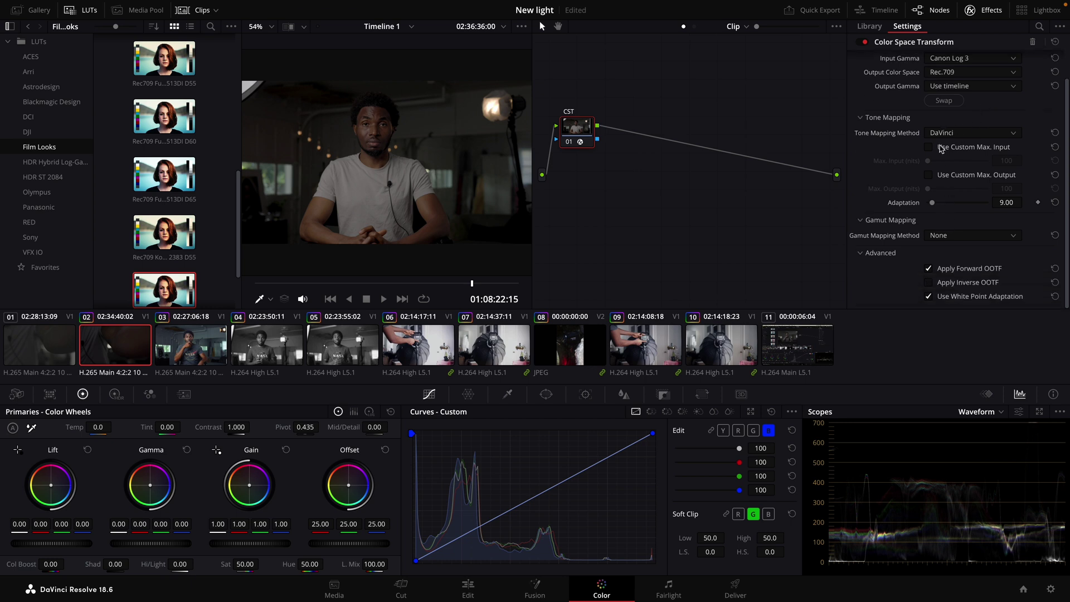
click(988, 240)
click(987, 265)
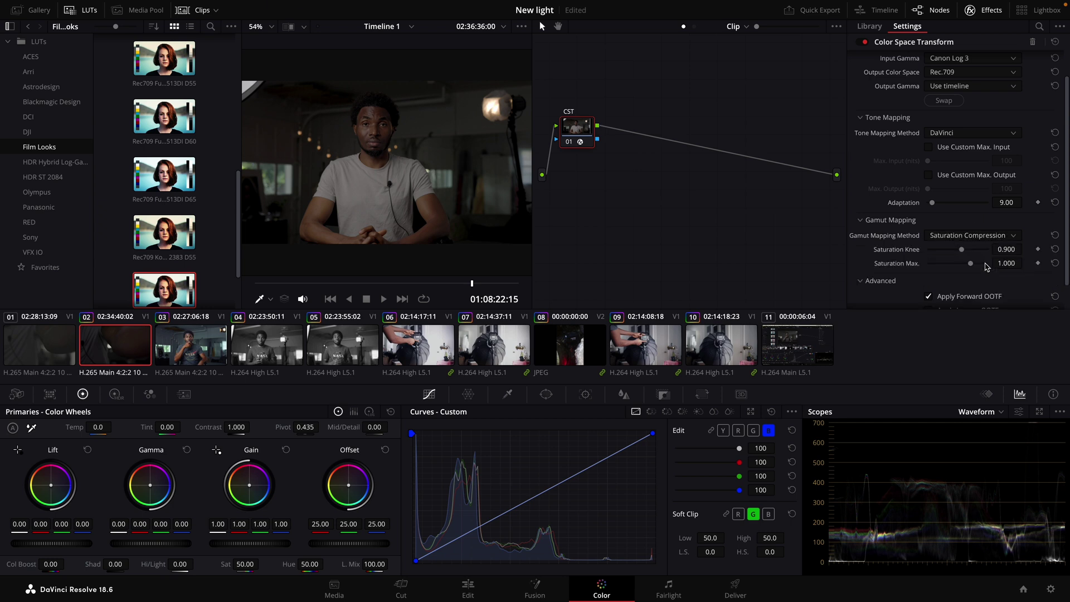
scroll(987, 266, up, 2)
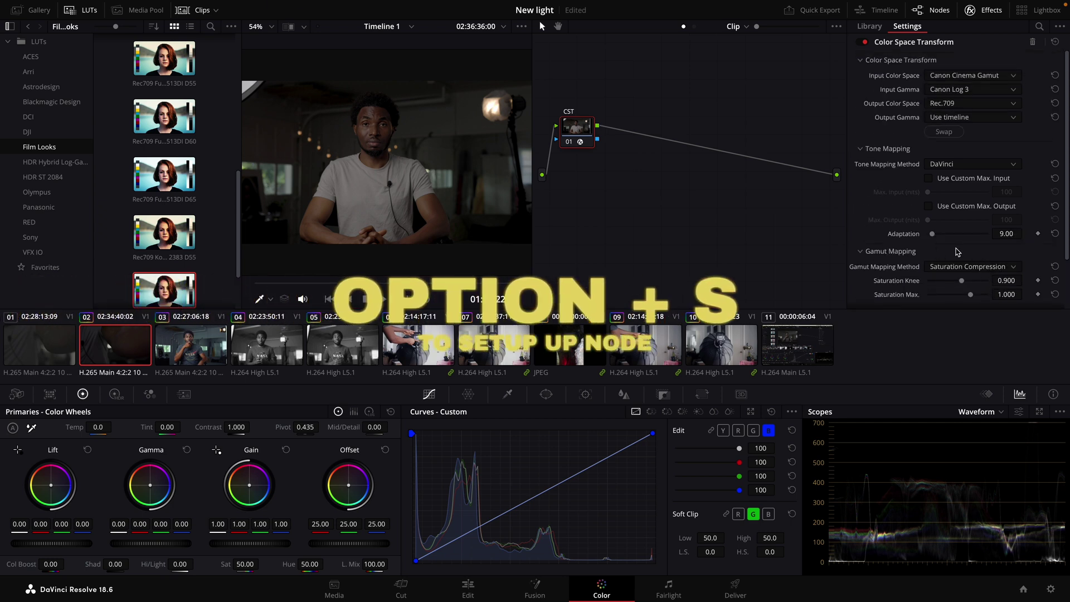
click(891, 251)
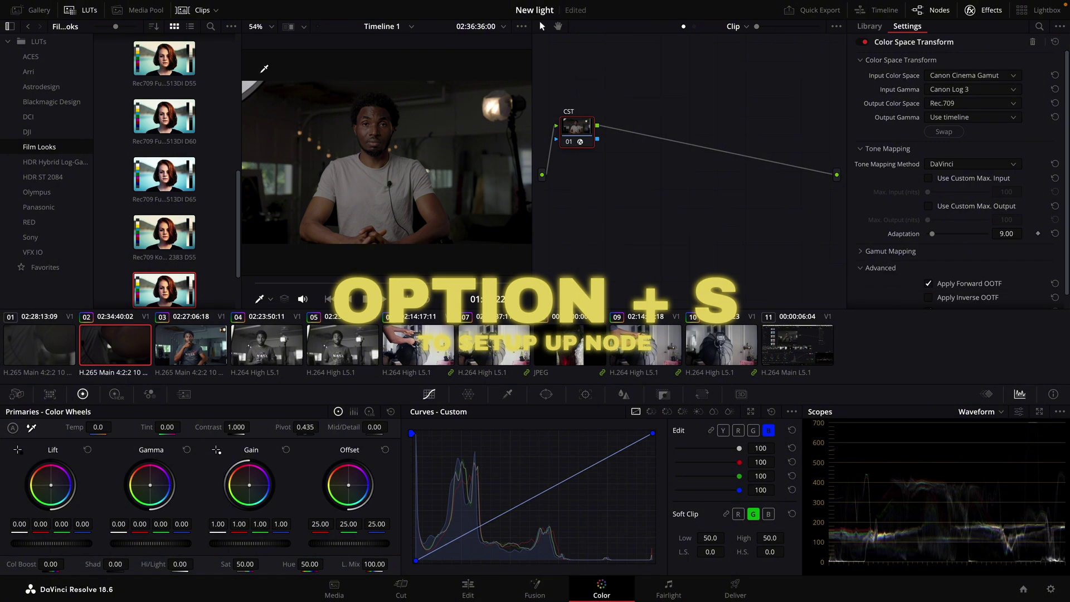
Step: Add a serial node after CST labelled Exp, then another serial node after it
click(580, 139)
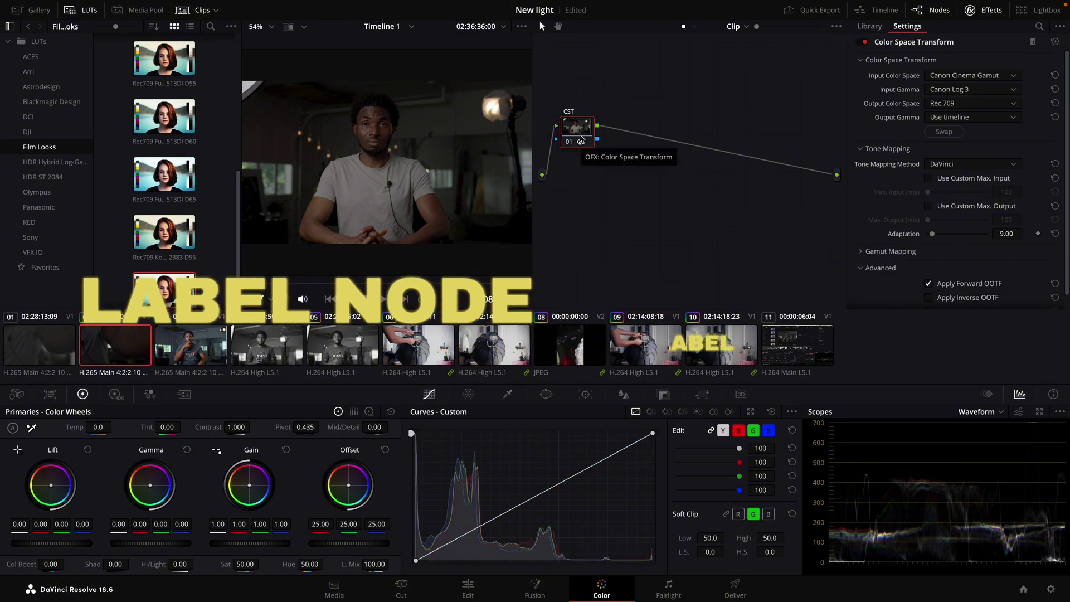
key(alt+s)
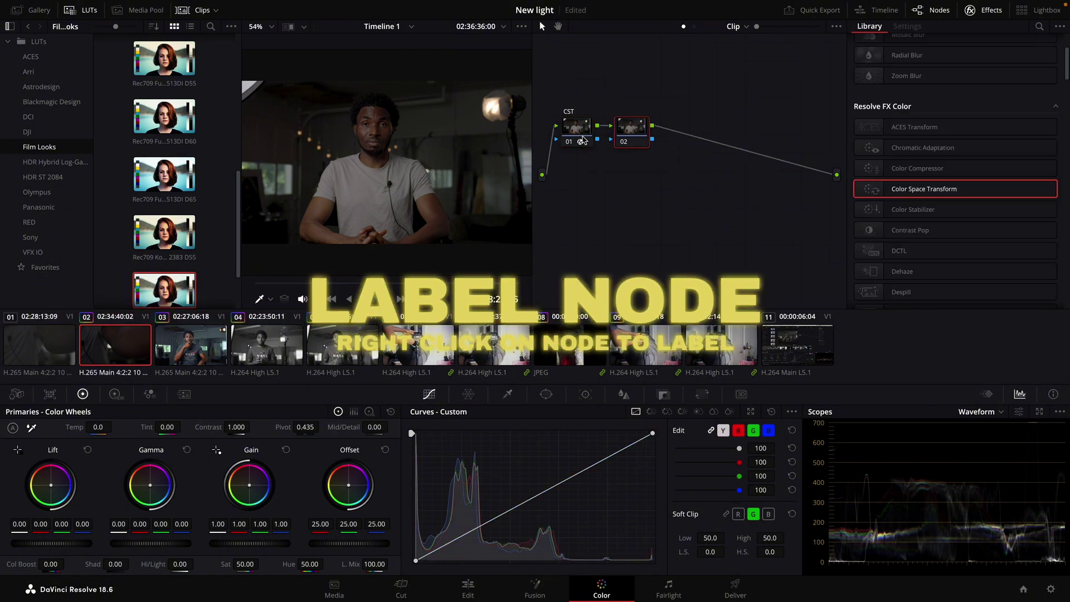
right_click(632, 135)
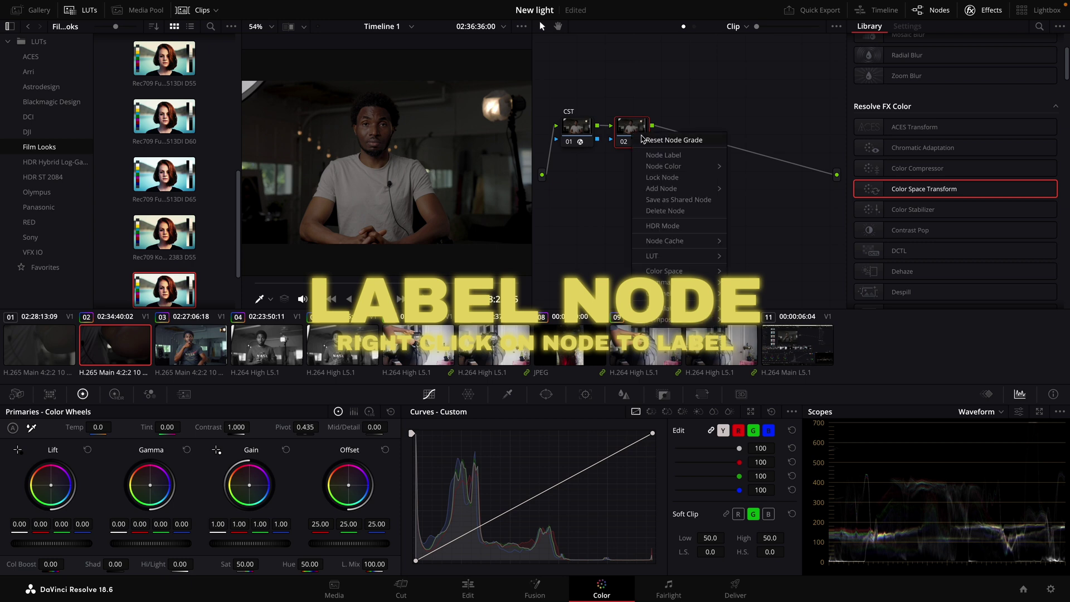
click(668, 159)
key(Return)
key(alt+s)
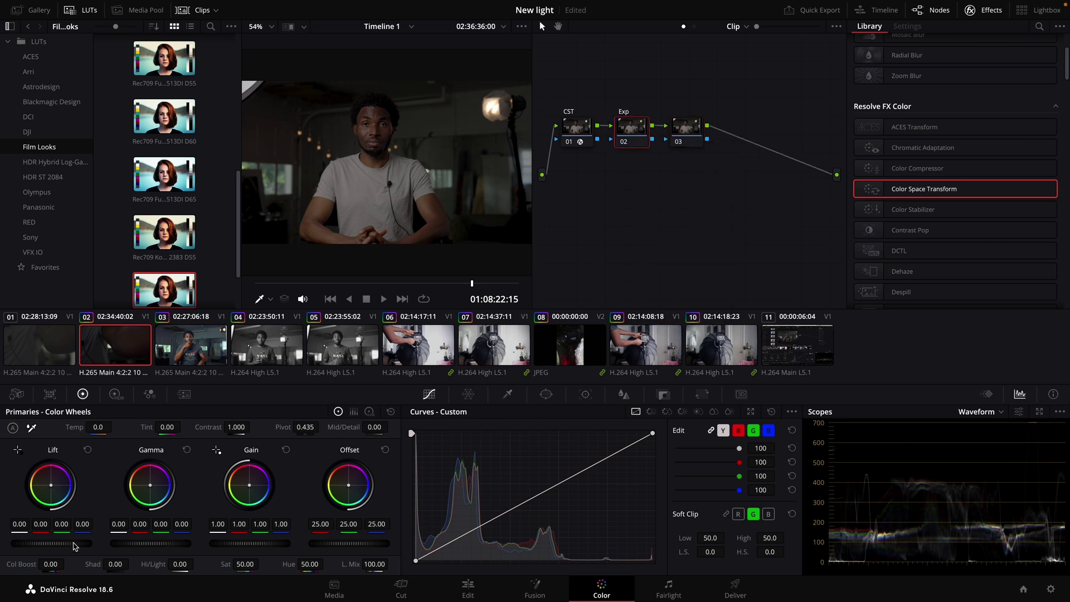
Step: On the Exp node, set Lift to 0.01 and raise Gain to 1.47 on all channels
drag(61, 543, 30, 546)
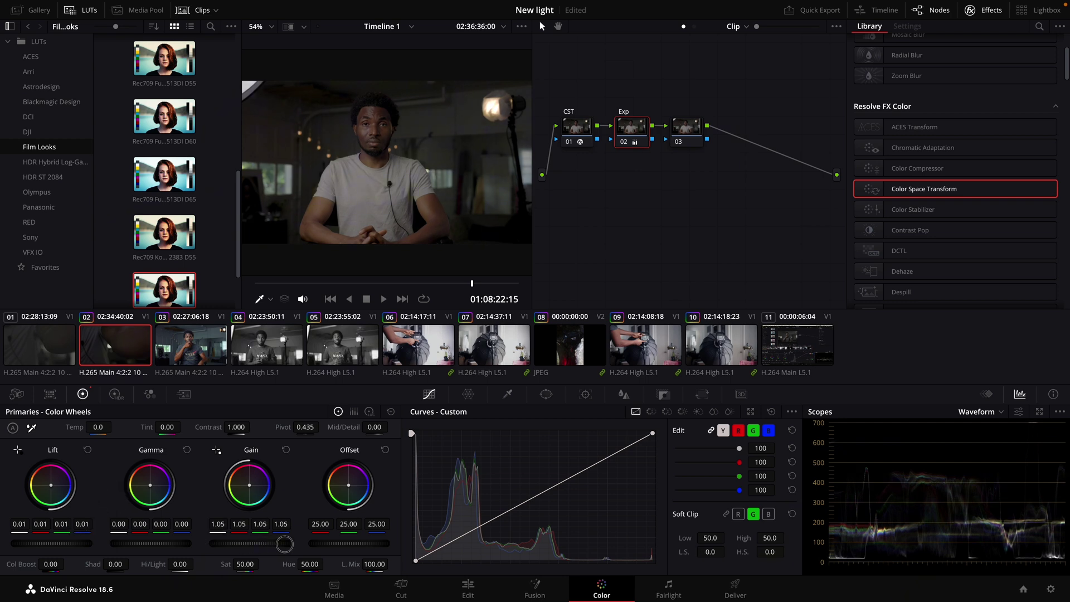
drag(62, 543, 43, 544)
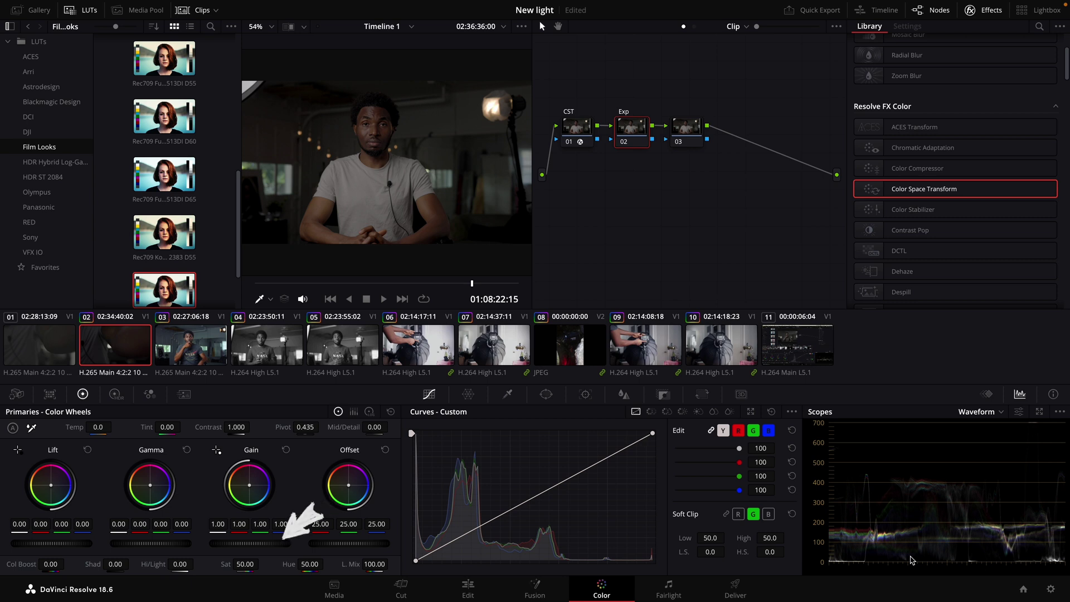
drag(251, 544, 262, 546)
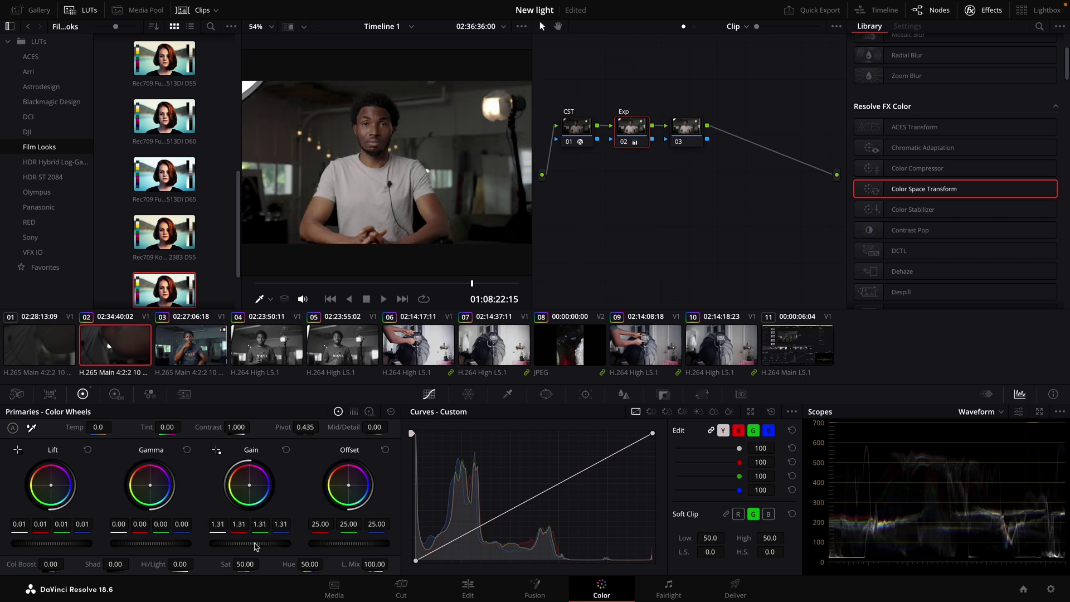
drag(254, 543, 305, 544)
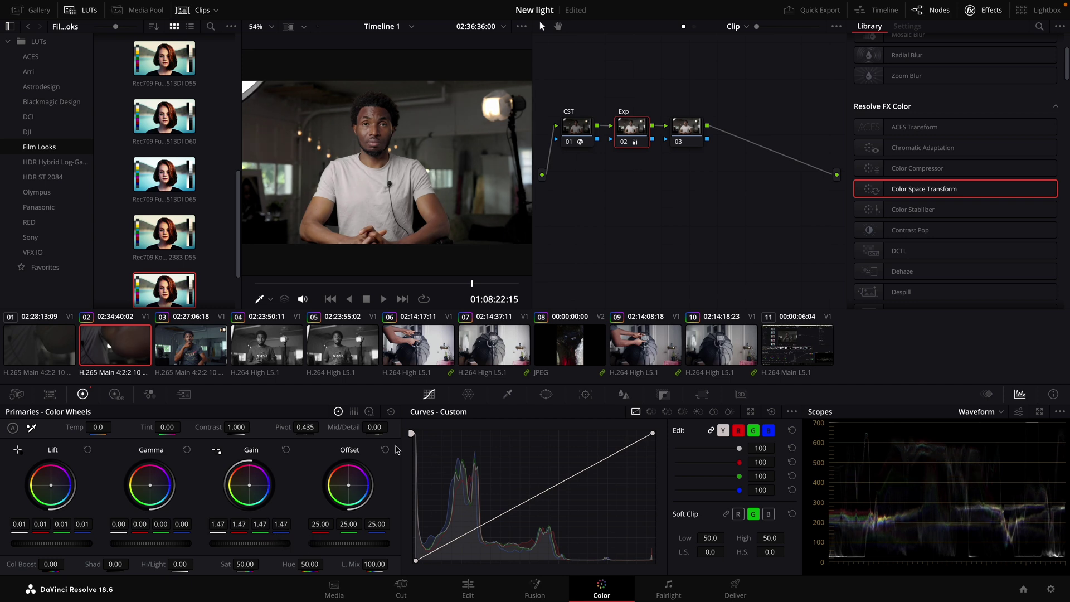
Step: Label node 03 'contrast' and raise its Contrast to 1.104
click(685, 133)
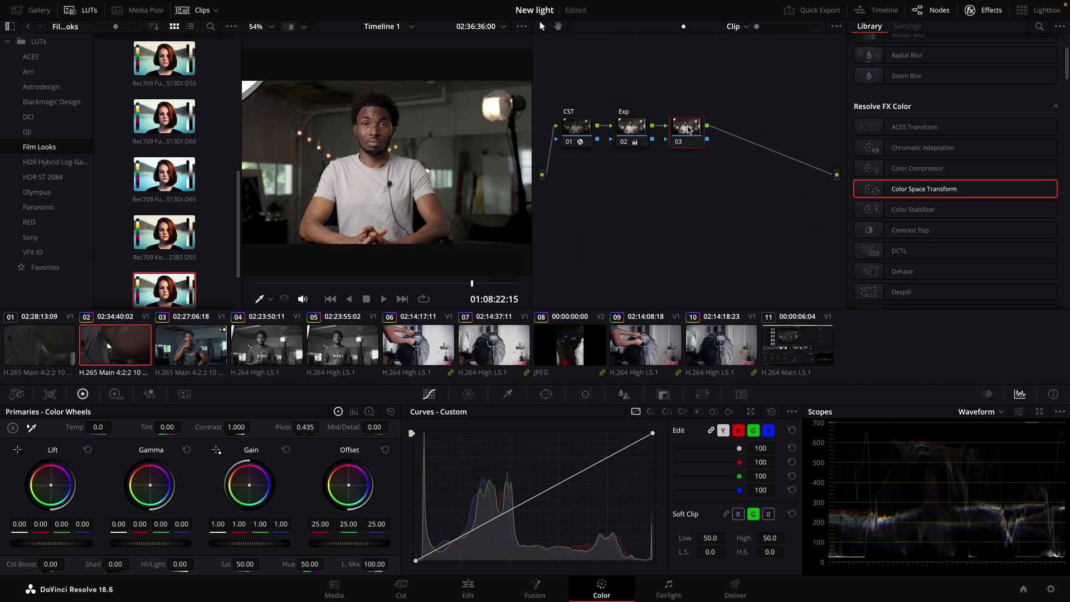
right_click(689, 130)
click(717, 152)
text(contrast)
key(Return)
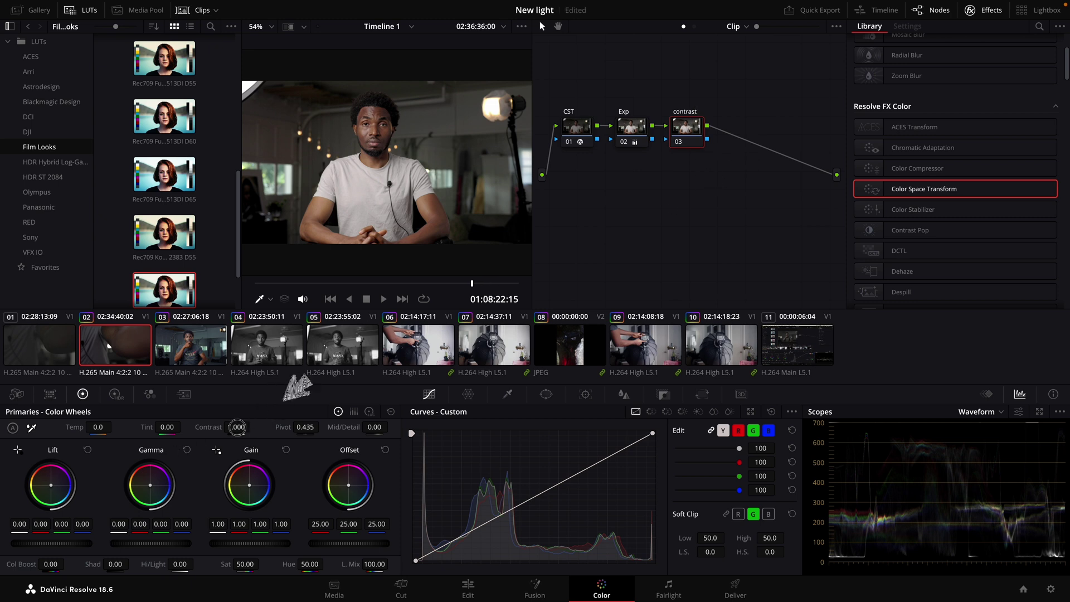
drag(237, 427, 248, 427)
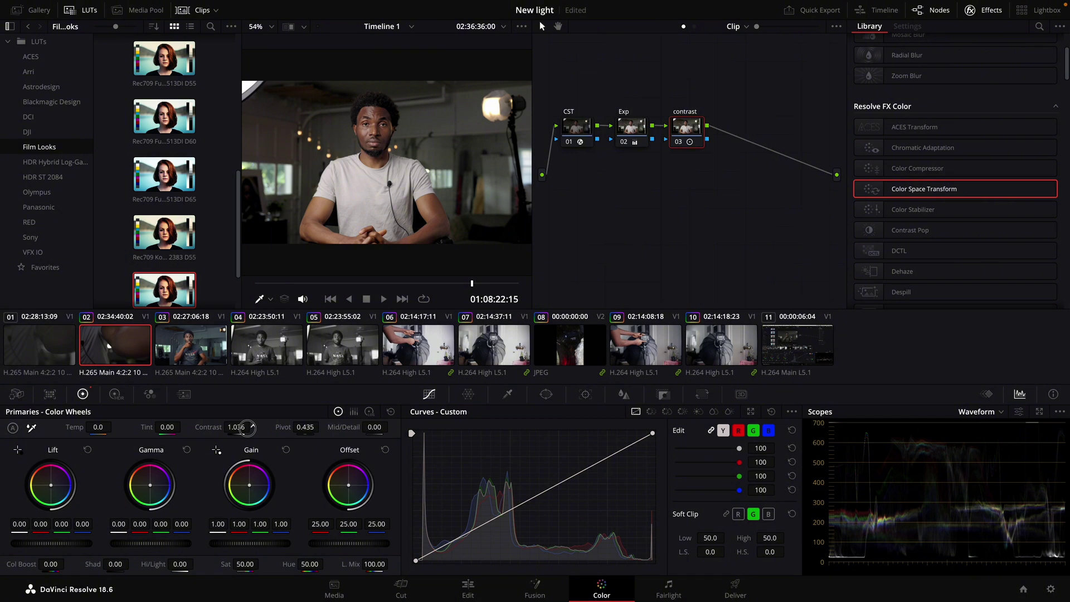
drag(246, 428, 266, 432)
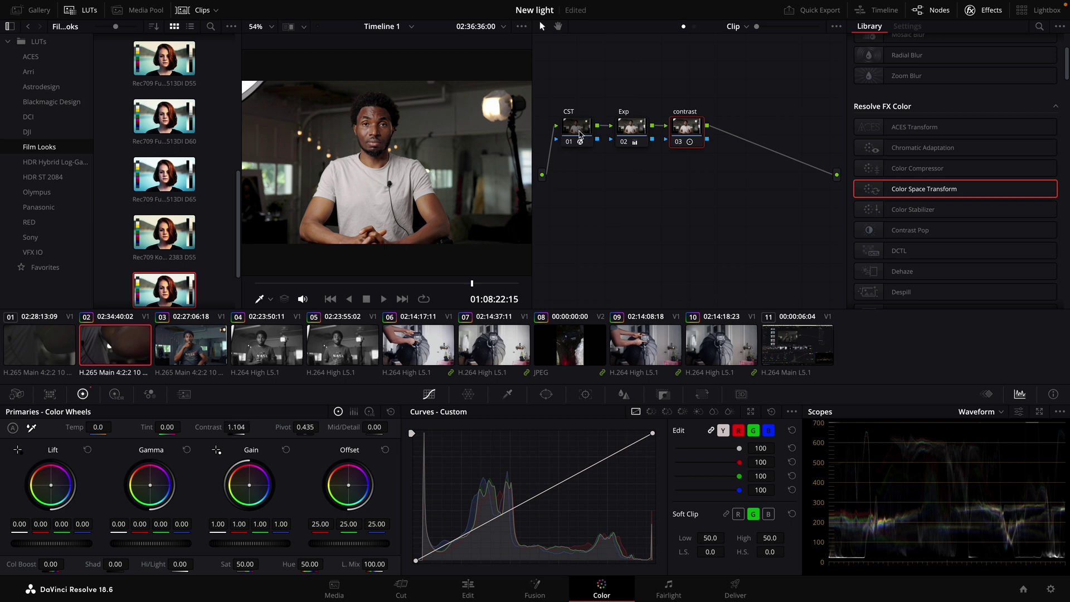
Step: Ease the Exp node's Gain back down to about 1.42
click(631, 127)
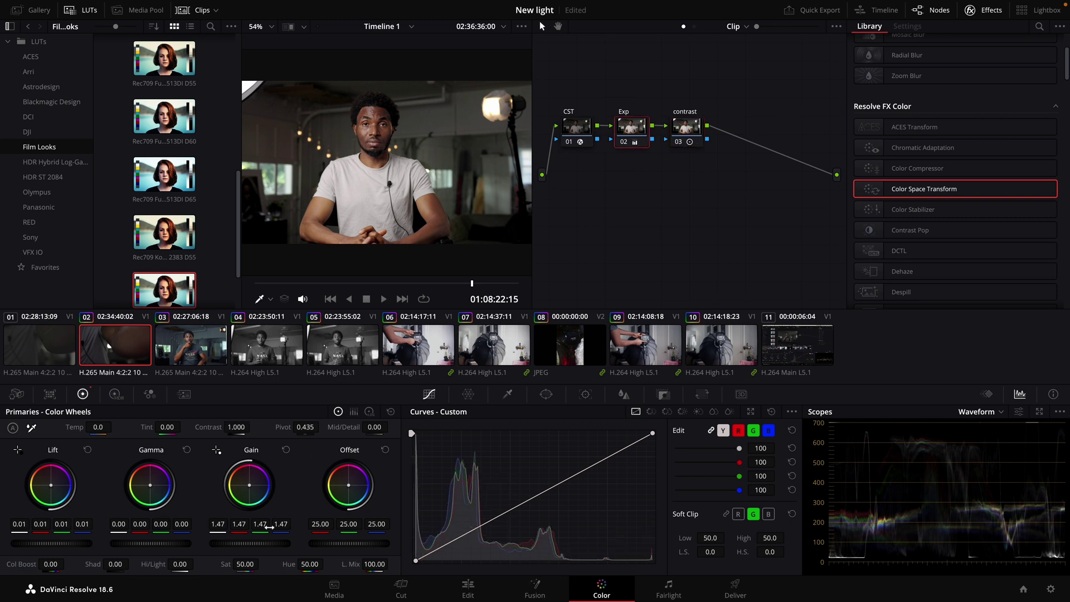
drag(250, 544, 155, 526)
click(694, 130)
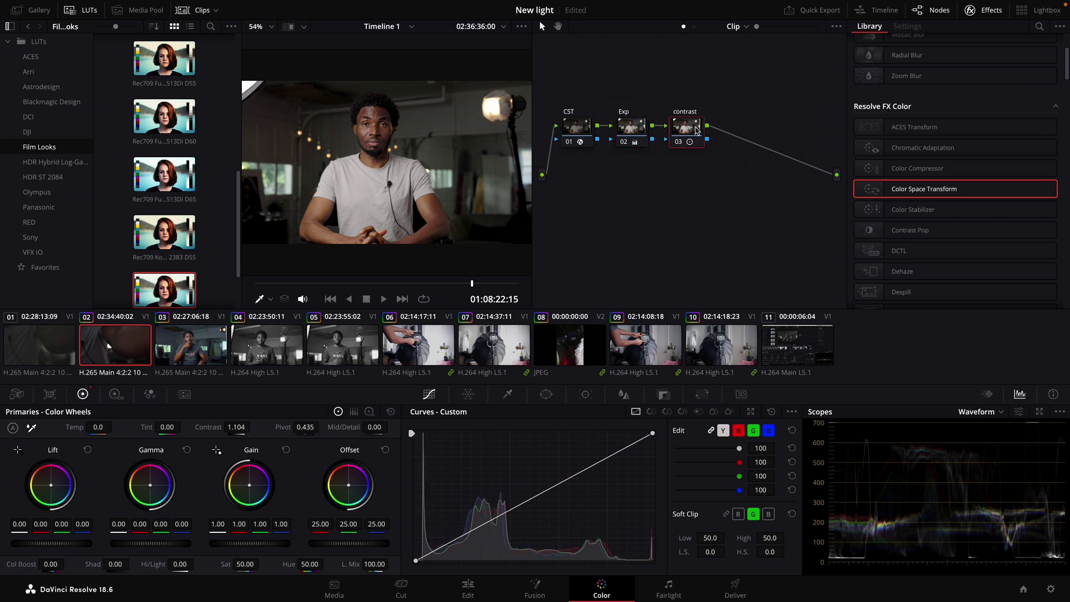
Step: Add a fourth serial node labelled Sat and set its Saturation to 55.20
key(alt+s)
right_click(741, 134)
key(Escape)
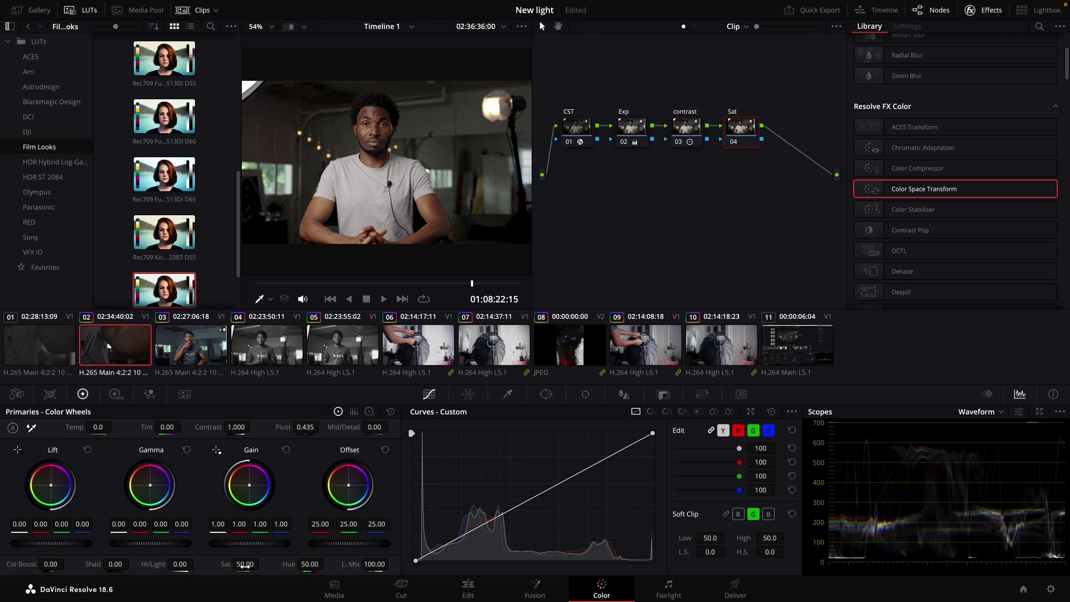
drag(246, 564, 262, 564)
drag(262, 564, 261, 564)
Step: Toggle the contrast, Exp and CST nodes off and on to compare, leaving all enabled
click(679, 144)
click(679, 143)
click(623, 143)
click(623, 143)
click(569, 143)
Step: Move the four nodes closer together to tighten the node layout
drag(628, 133, 673, 130)
drag(740, 128, 723, 128)
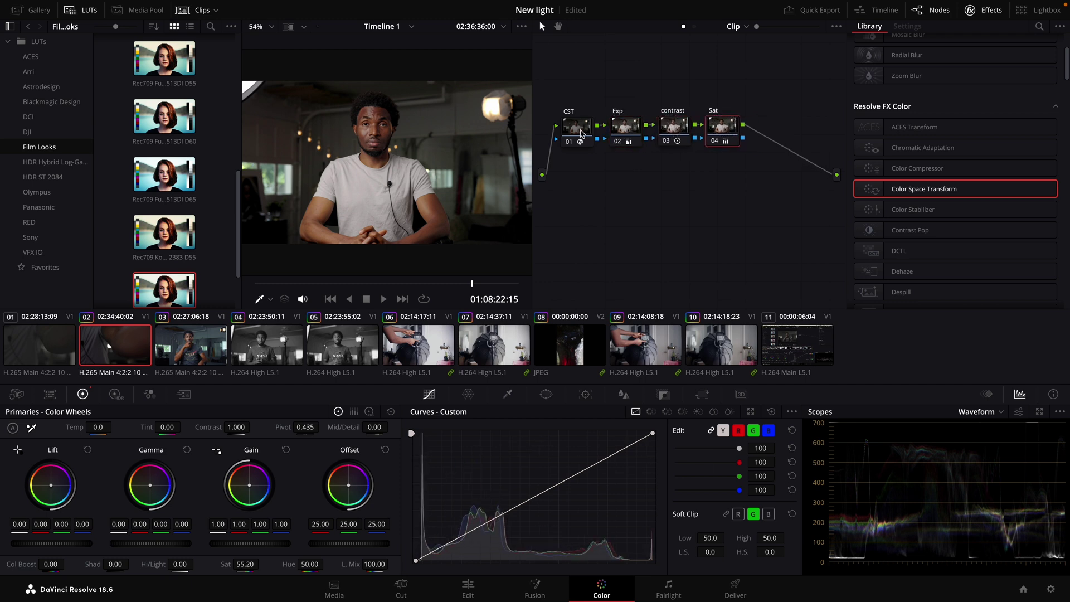
drag(580, 133, 711, 132)
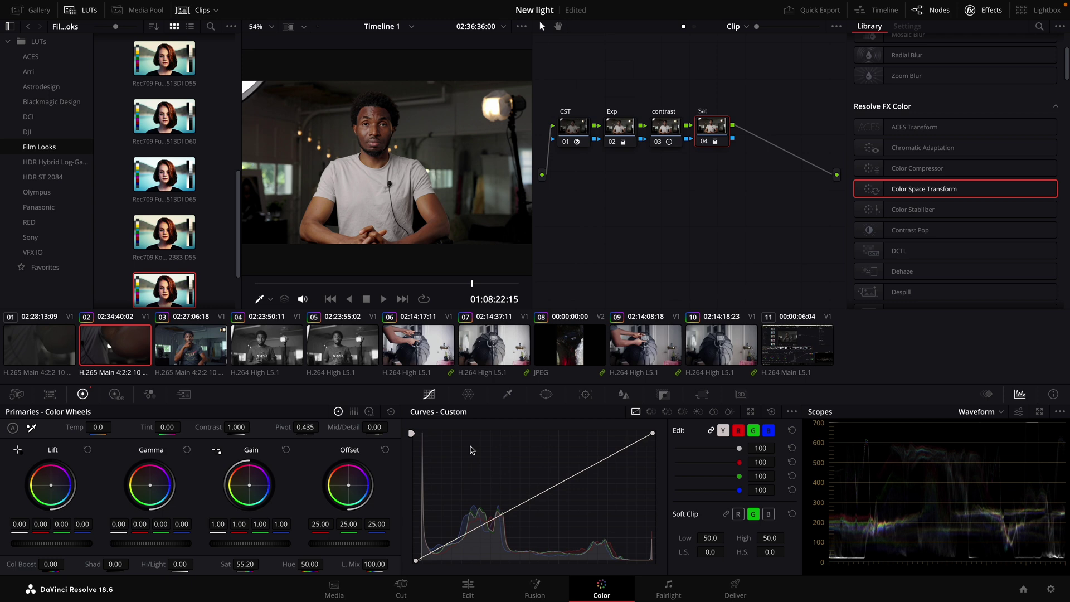
Step: Add a fifth serial node after Sat labelled Skin
key(alt+s)
right_click(761, 129)
click(788, 150)
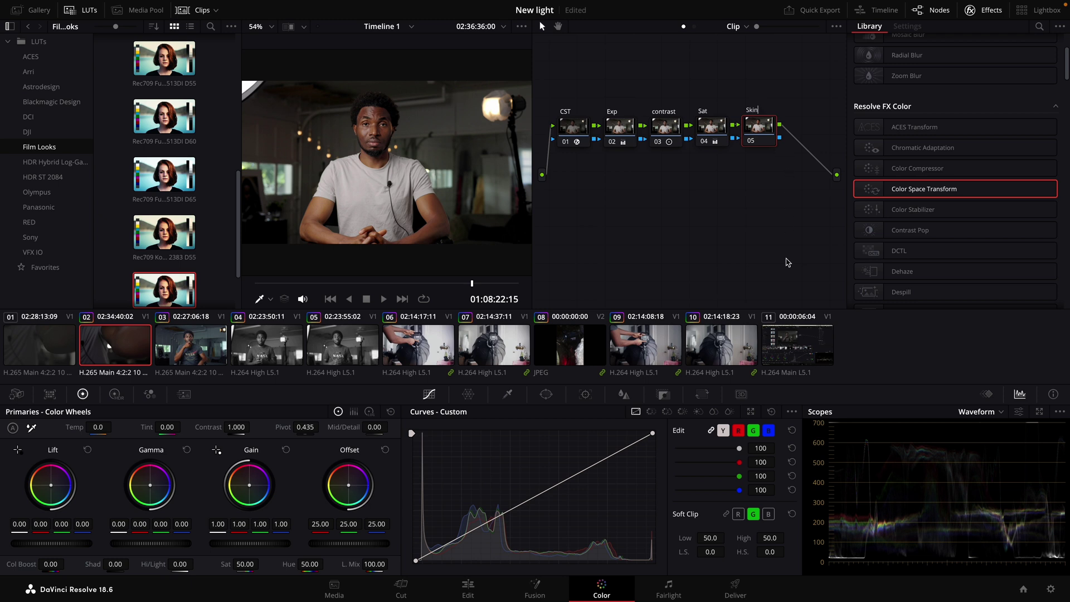
click(757, 127)
drag(758, 127, 760, 132)
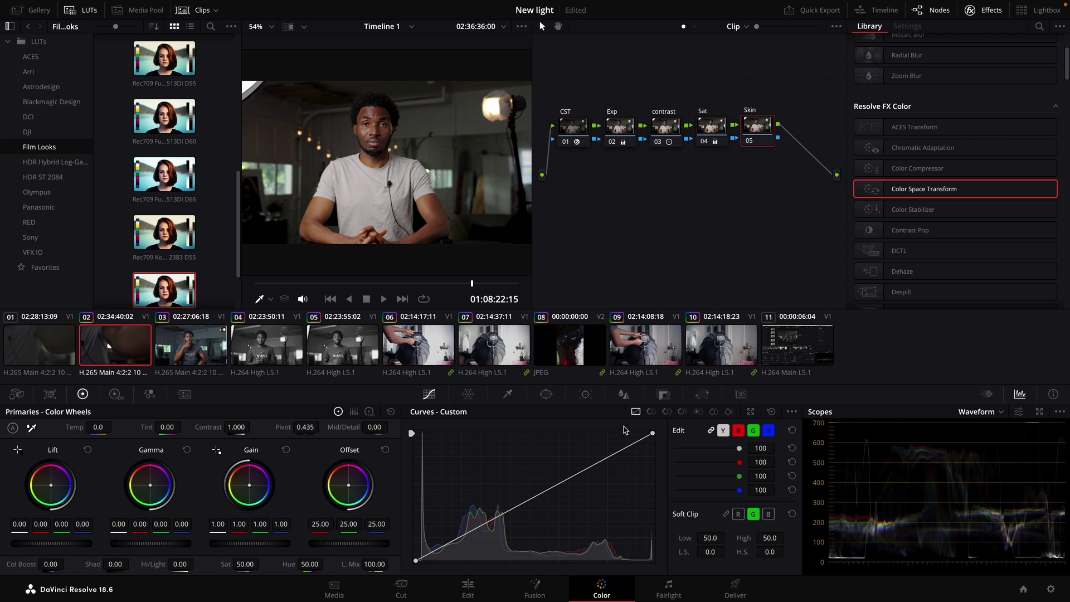
Step: Show the HSL qualifier and switch the scope to Vectorscope with the skin tone indicator on
click(508, 394)
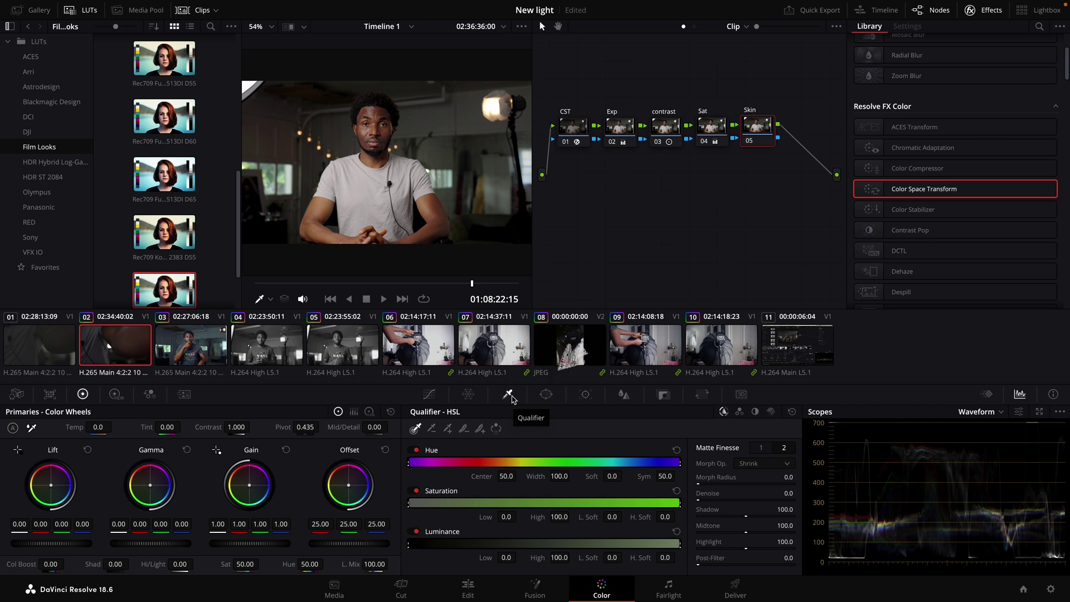
click(1001, 416)
click(1001, 457)
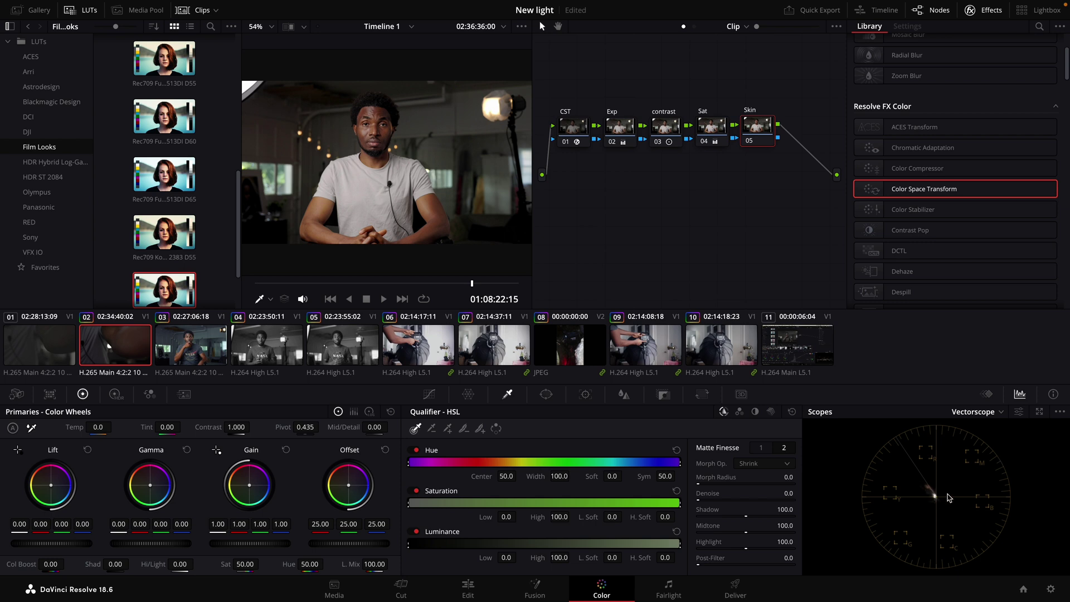
click(1002, 415)
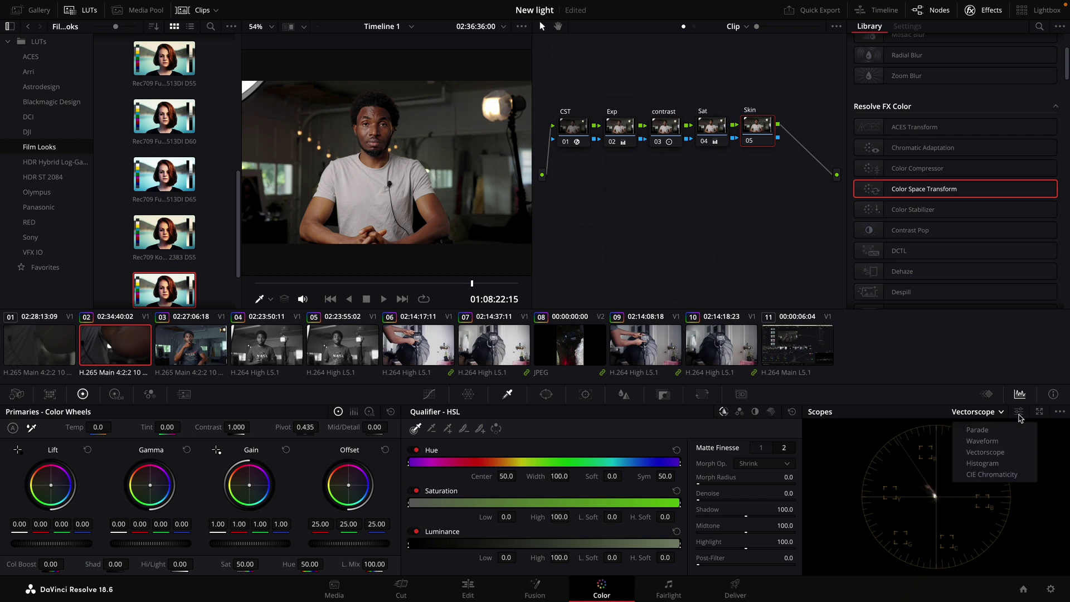
click(1020, 417)
click(1020, 417)
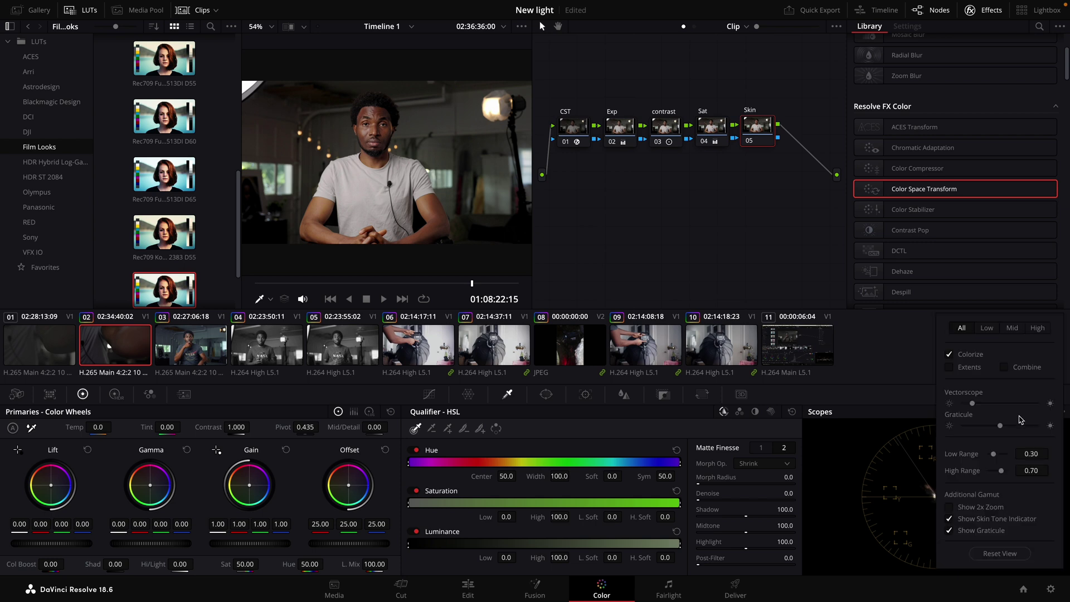
click(949, 518)
click(950, 519)
Step: Sample the forehead skin with the qualifier and add more face samples, viewing the highlighted matte
click(917, 355)
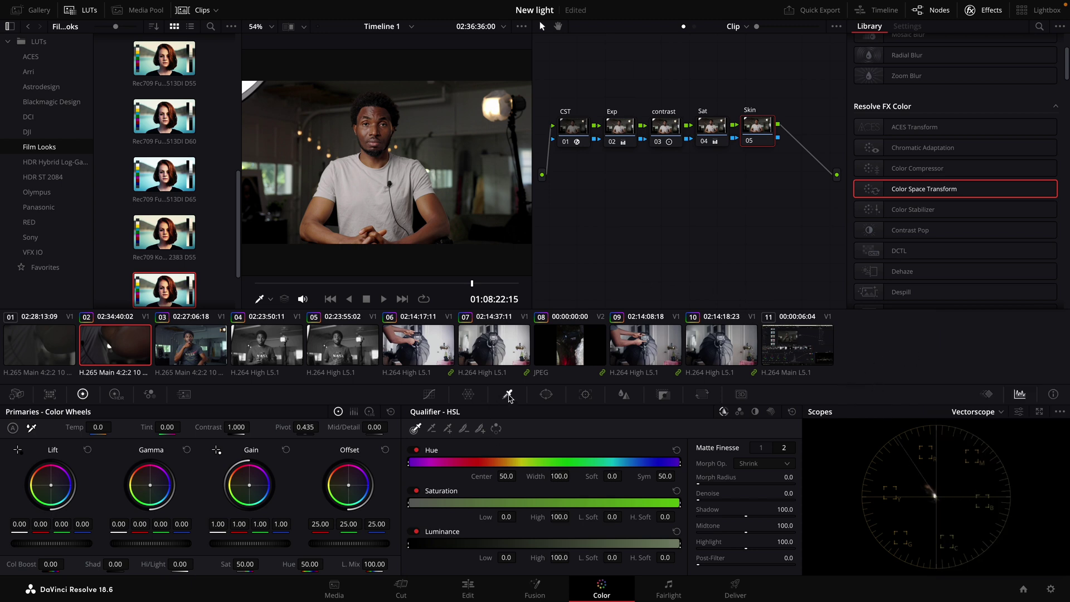
click(380, 110)
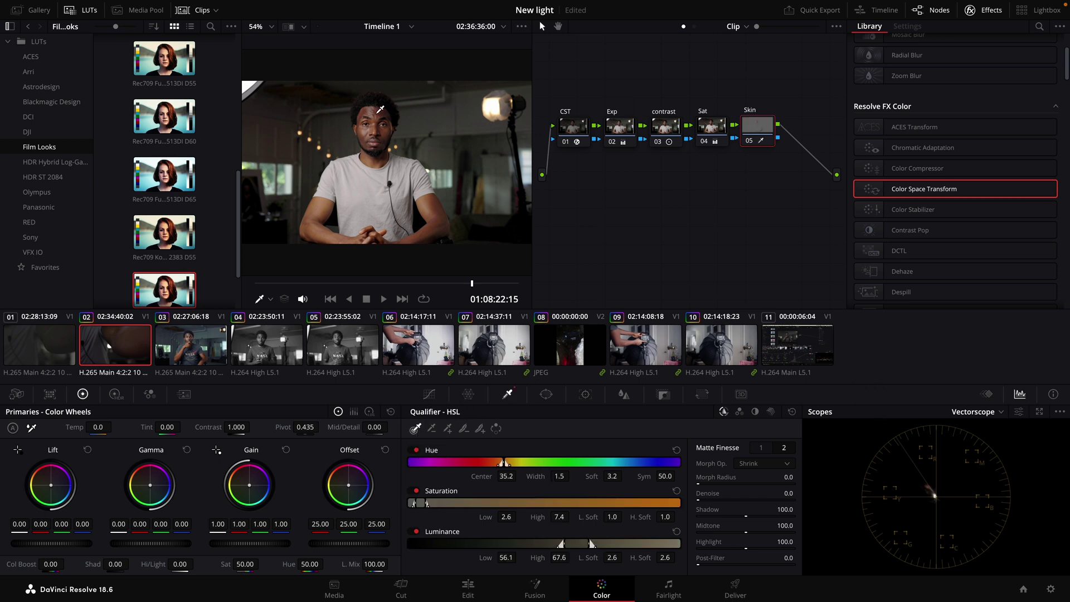
key(shift+h)
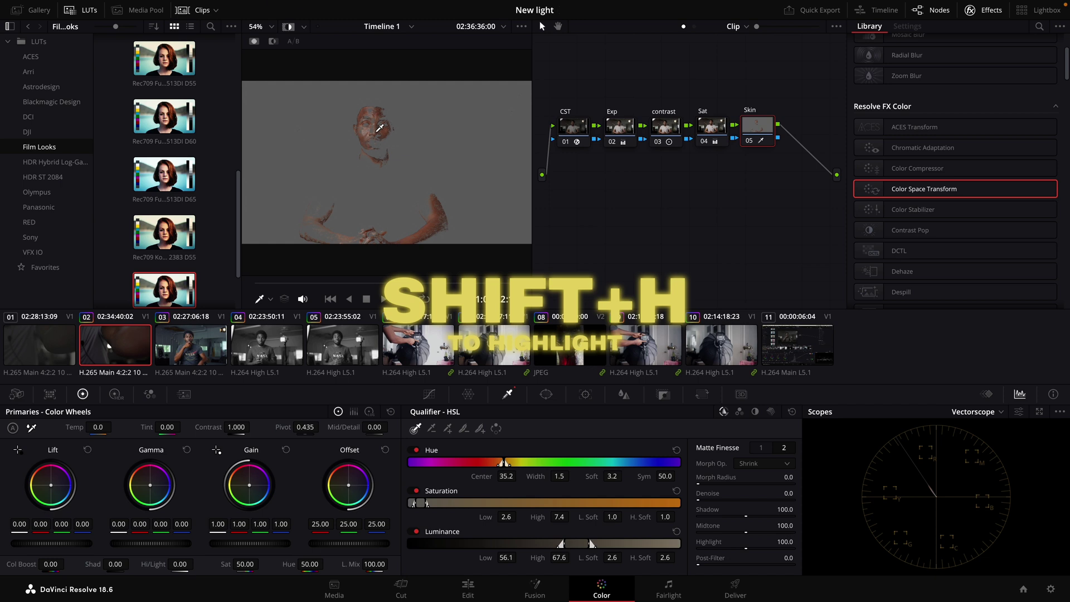
click(447, 429)
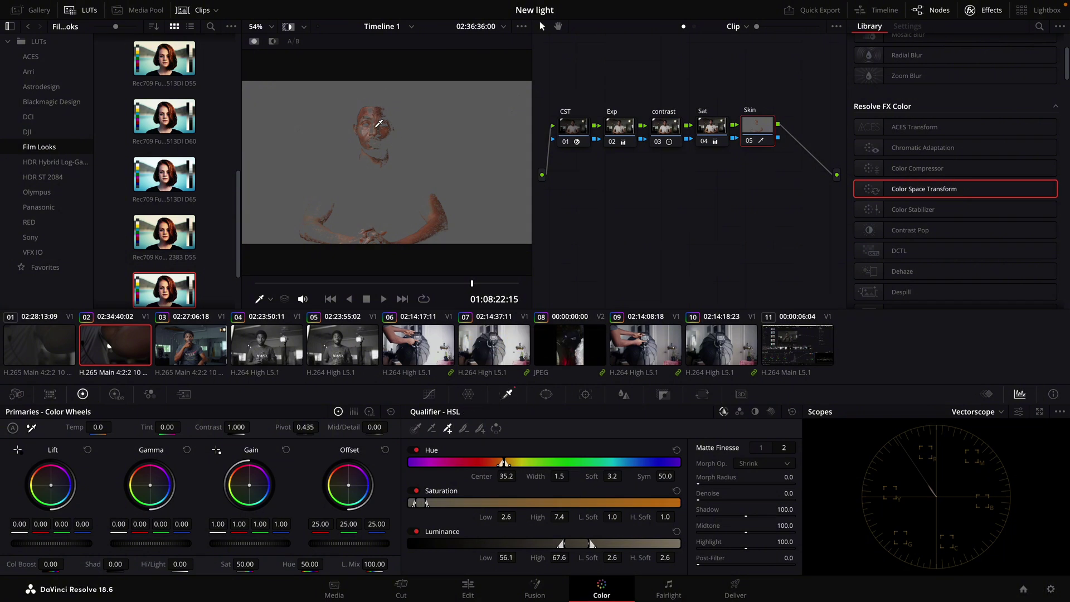
drag(379, 122, 377, 127)
key(ctrl+z)
drag(384, 131, 388, 131)
click(386, 111)
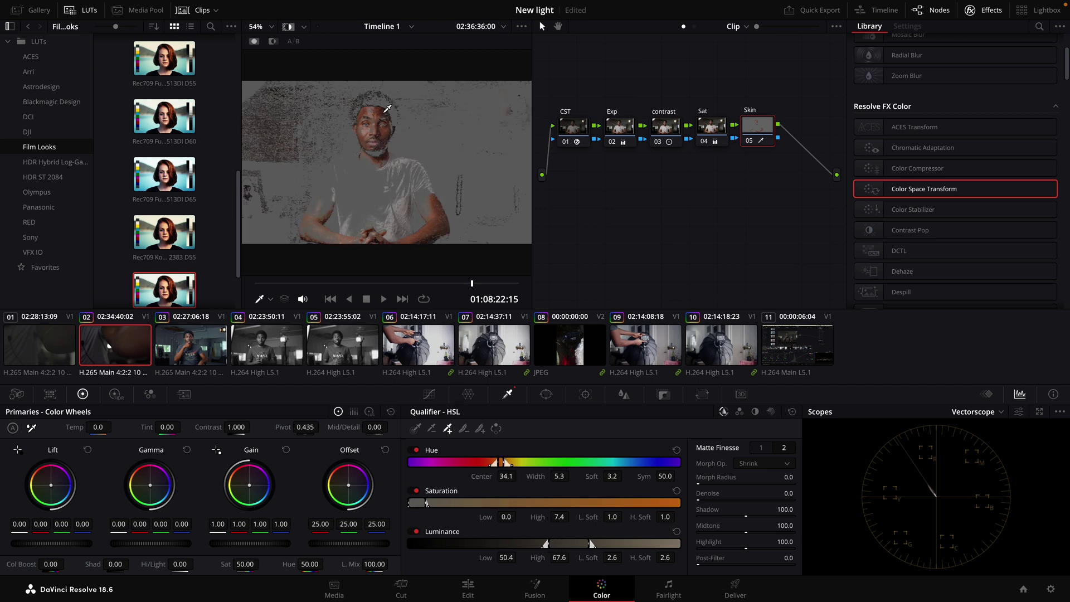
click(380, 127)
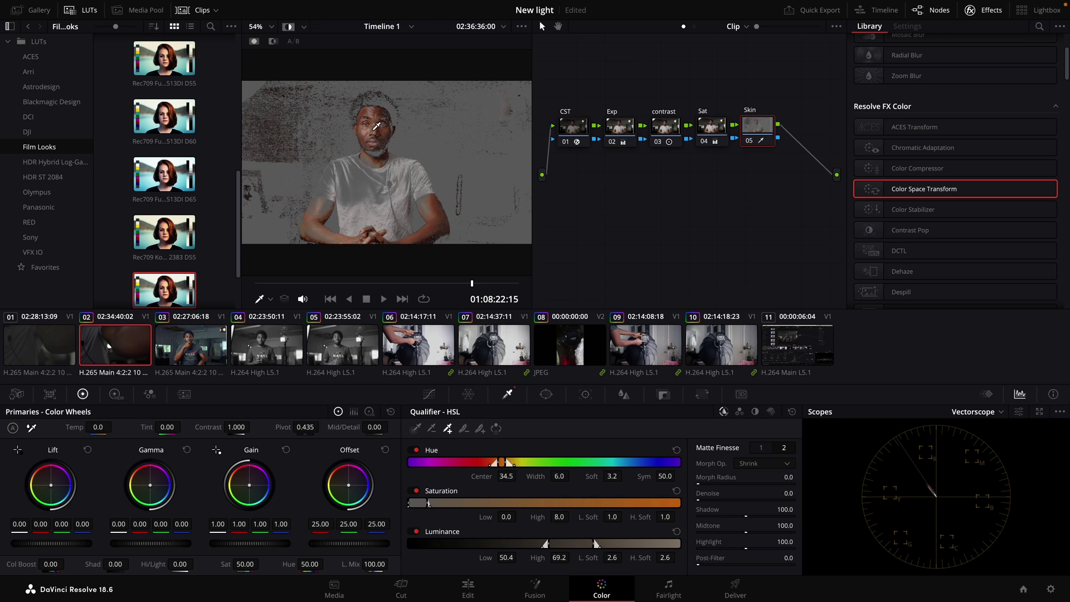
key(ctrl+z)
key(ctrl+z)
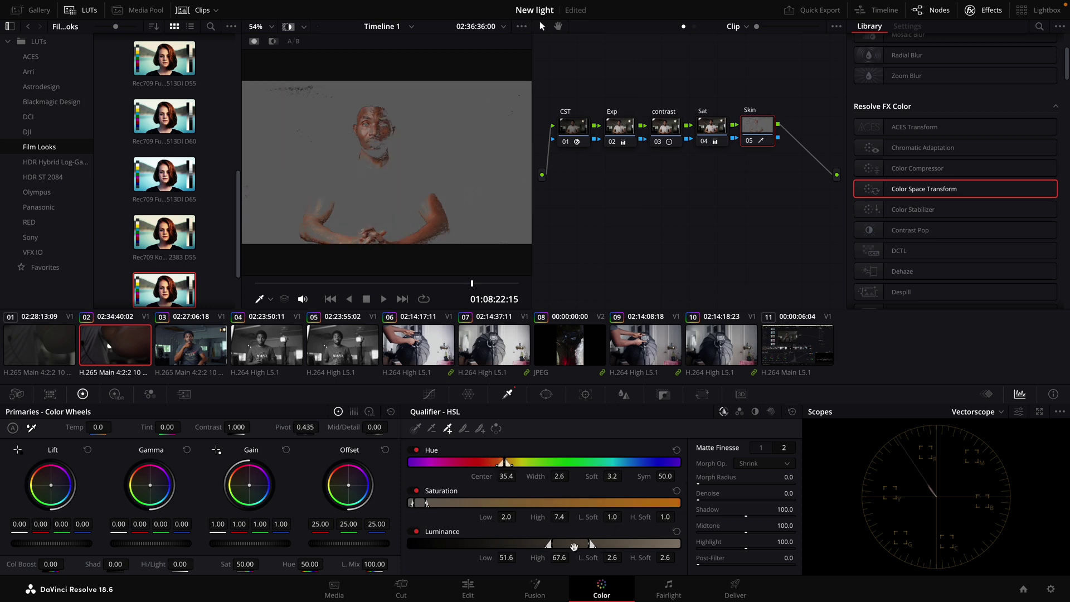
Step: Refine the qualifier: Luminance 54.2–70.3, Saturation 1.4–6.8, Hue centre 35.4 width 8.7
drag(574, 547, 581, 547)
drag(422, 503, 419, 503)
drag(505, 463, 496, 463)
drag(496, 463, 497, 463)
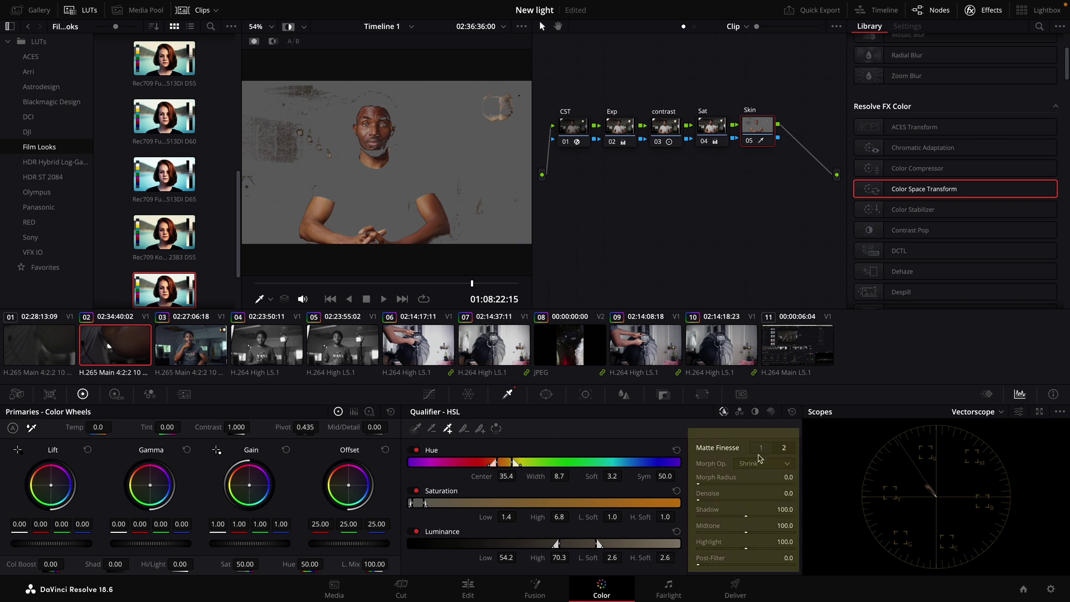
Step: Clean the skin matte with Clean Black 13.2, Clean White 66.0 and Black Clip 31.4
drag(699, 501, 815, 509)
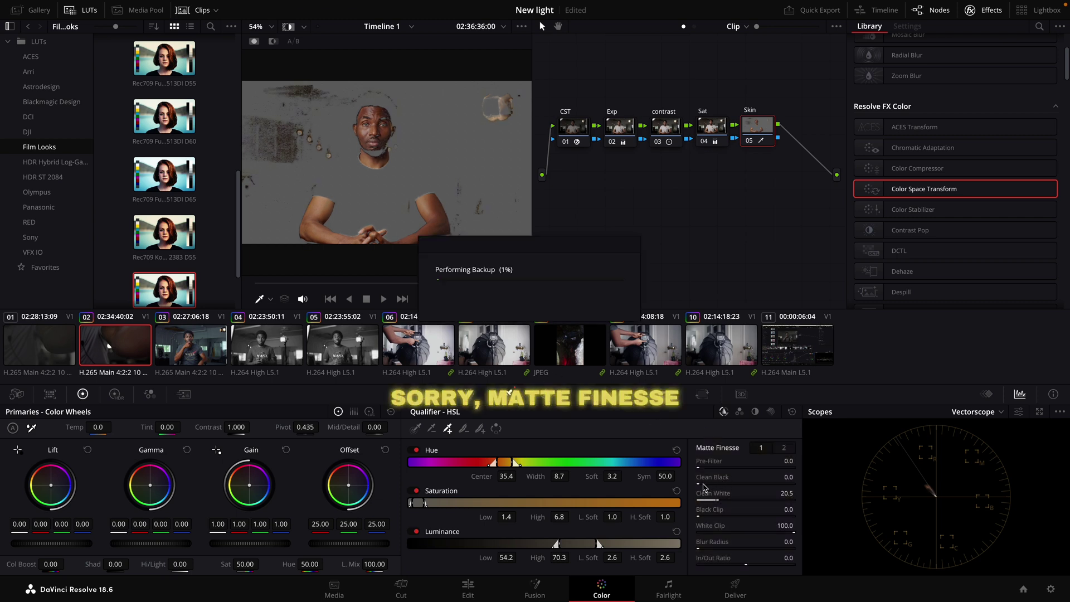
mouse_move(727, 479)
mouse_down()
mouse_move(691, 482)
mouse_move(744, 482)
mouse_move(721, 479)
mouse_up()
drag(697, 515, 724, 517)
drag(867, 521, 885, 521)
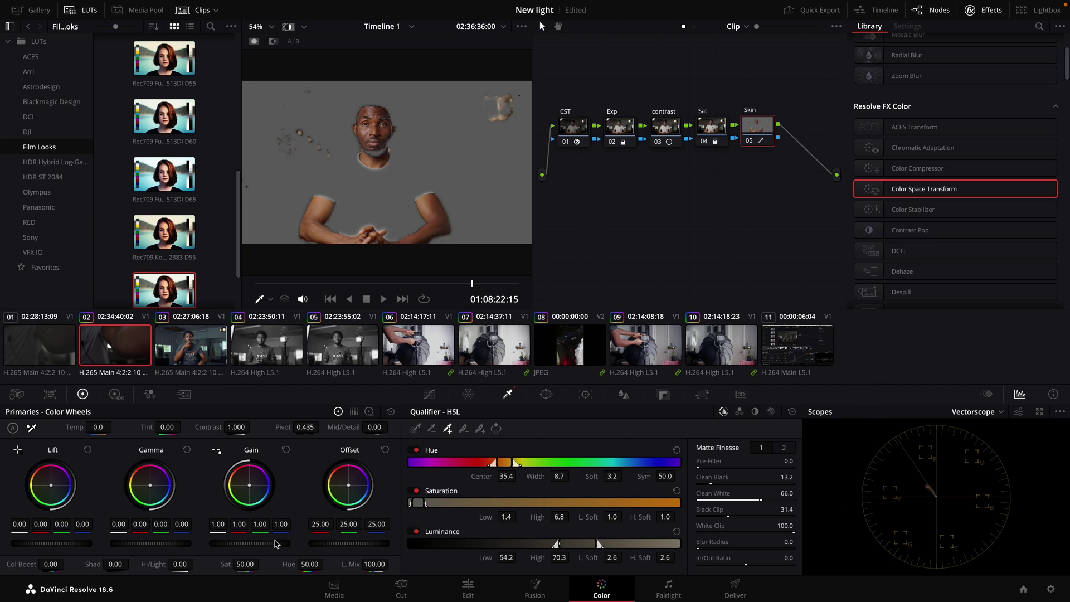
Step: With log wheels, warm the skin: Offset to 26.34/24.55/25.15, Midtone to 0.06/-0.01/-0.07
click(369, 411)
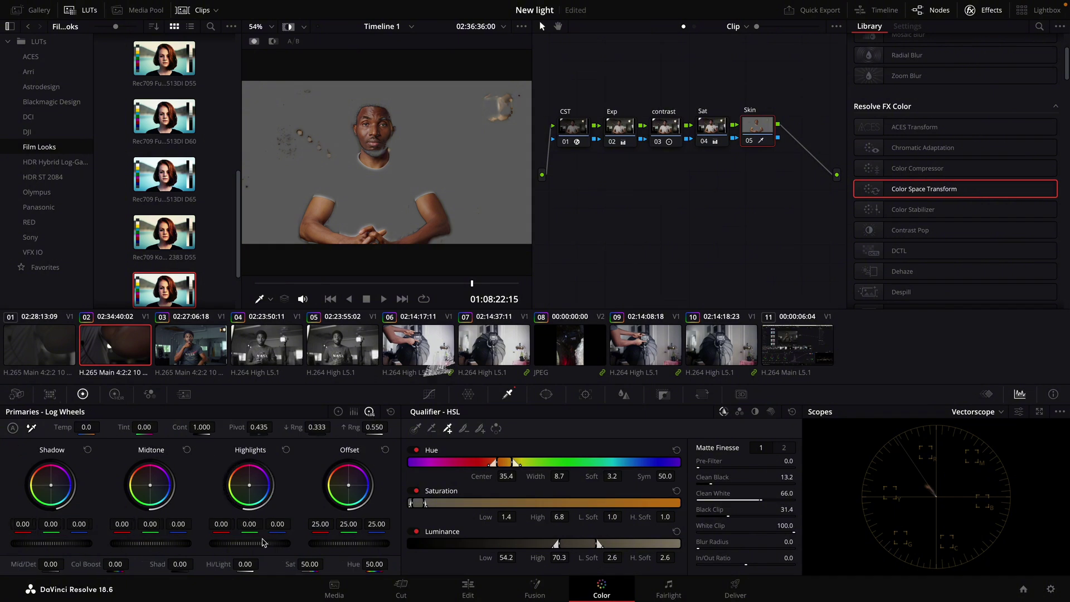
drag(349, 485, 390, 397)
drag(350, 480, 345, 484)
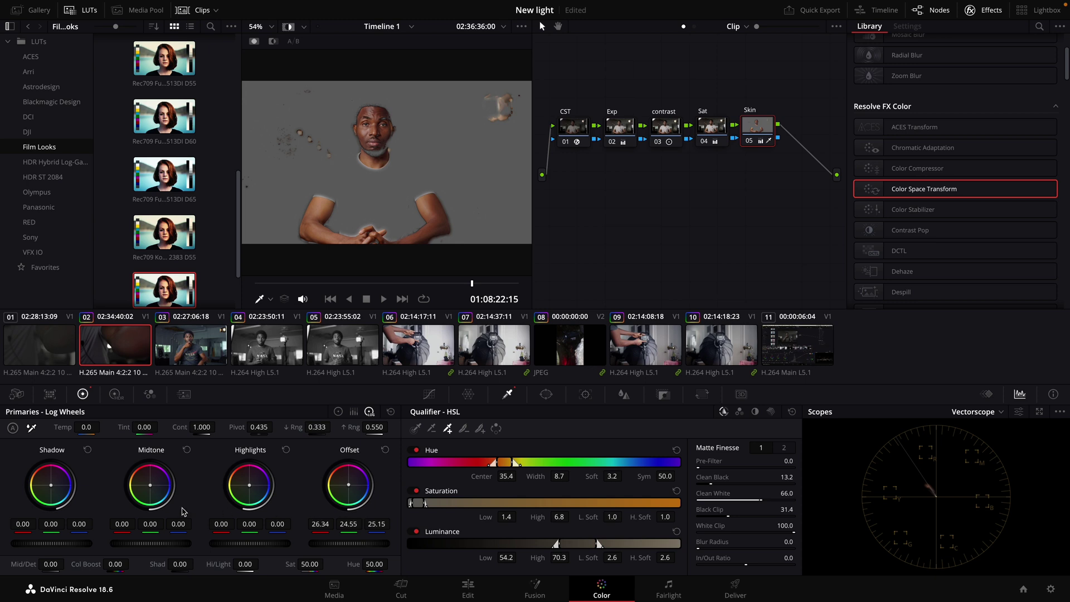
drag(151, 488, 105, 444)
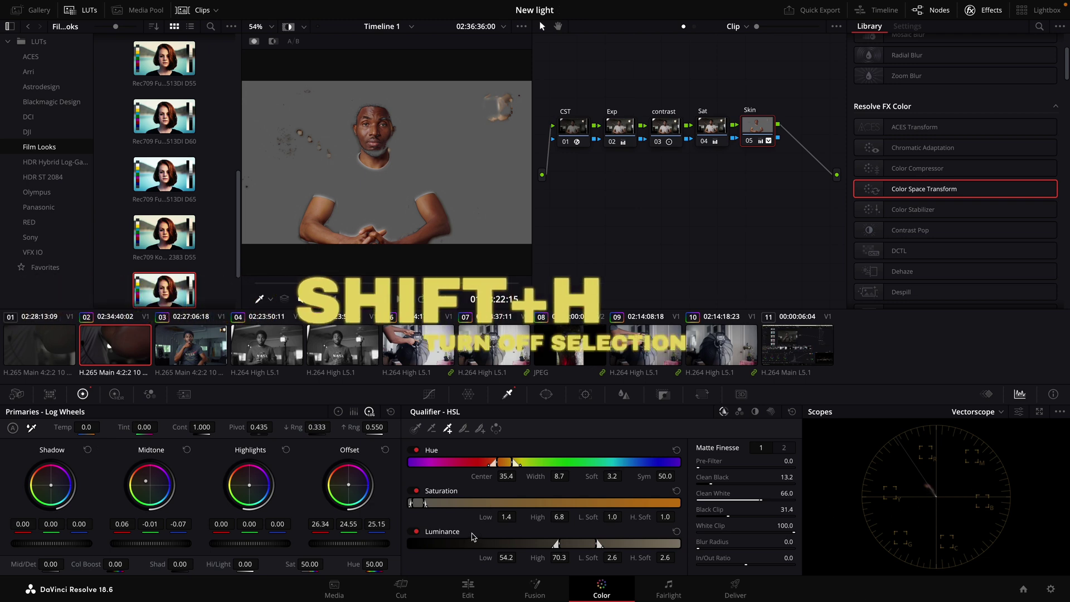
Step: Hide the skin highlight, compare the Skin node on and off, and show the Waveform scope
key(shift+h)
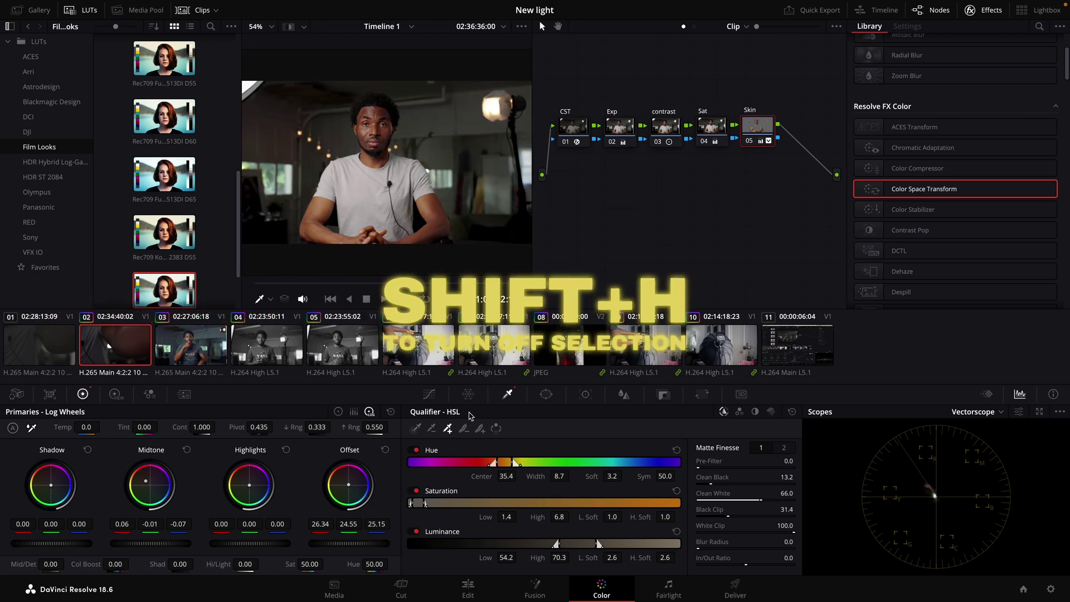
click(750, 142)
click(749, 142)
click(750, 141)
click(750, 142)
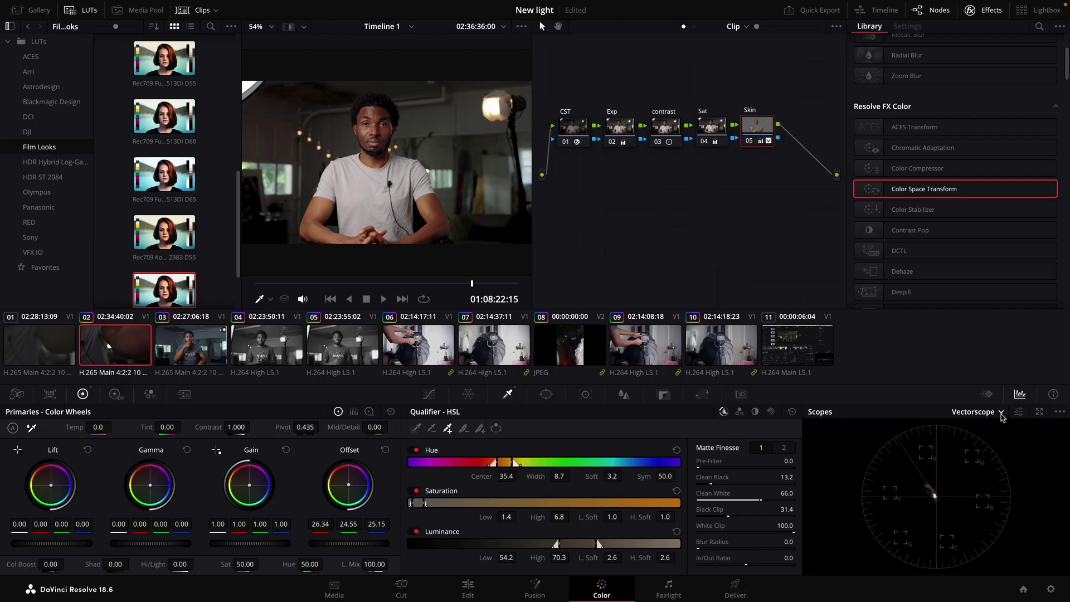
click(1001, 413)
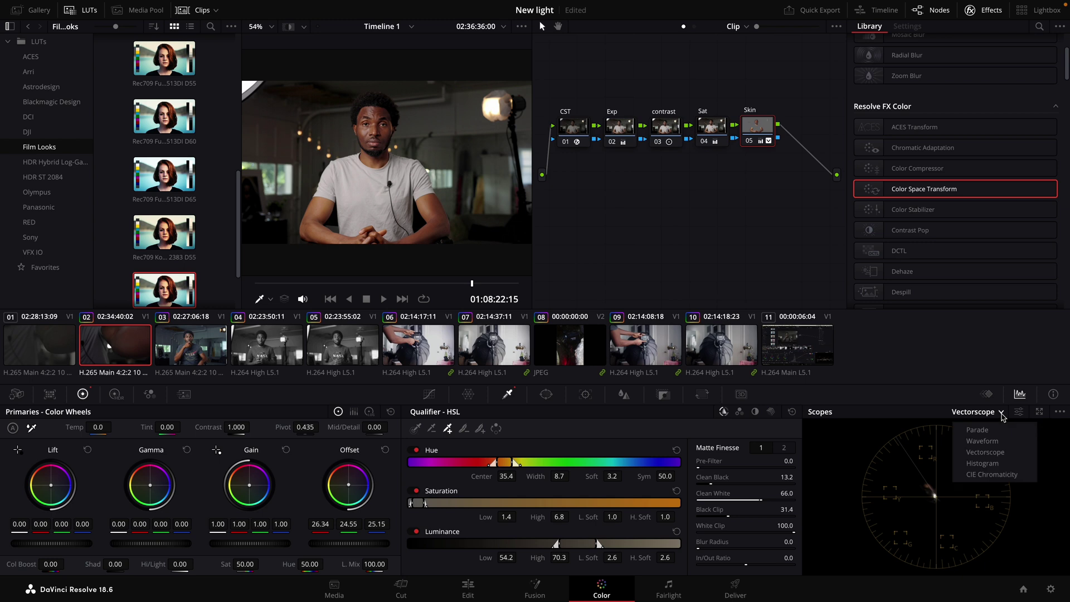
click(982, 441)
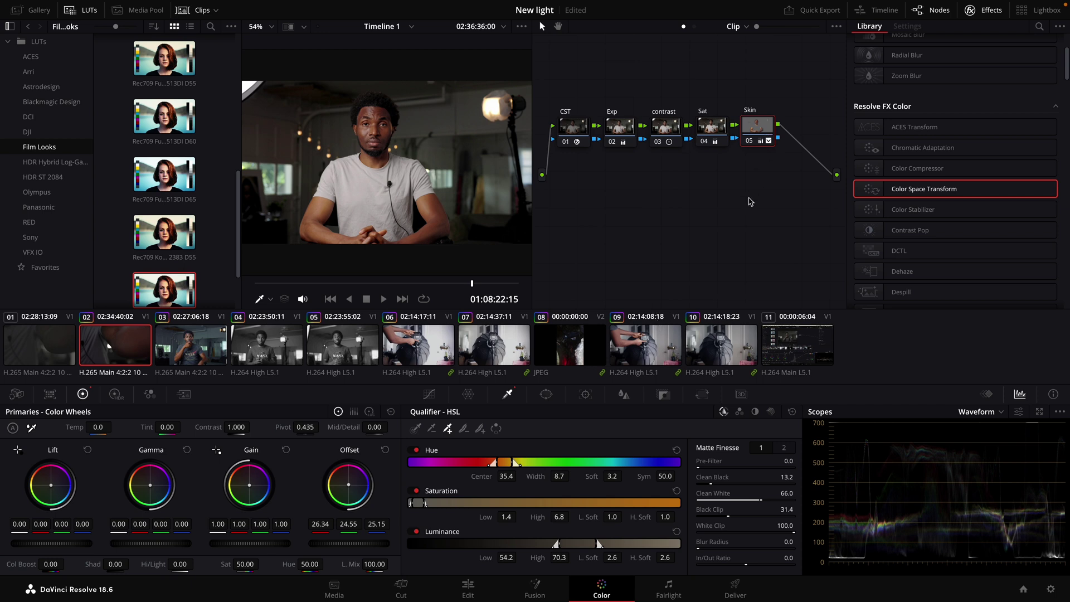
Step: With the skin matte shown, lower the Skin node's Gain to 0.86, then hide the matte
key(shift+h)
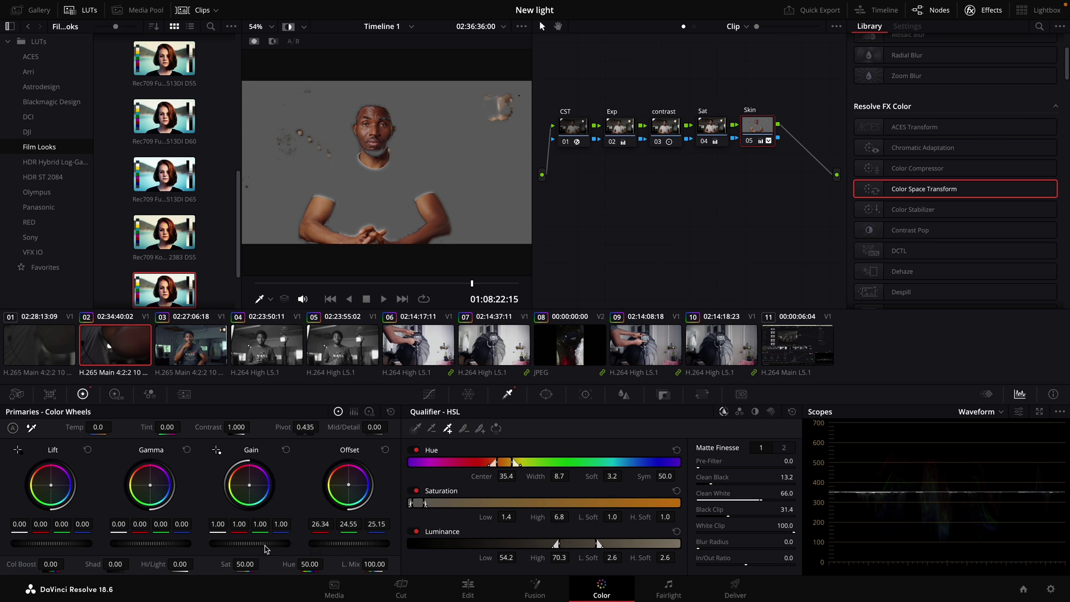
drag(250, 550, 193, 539)
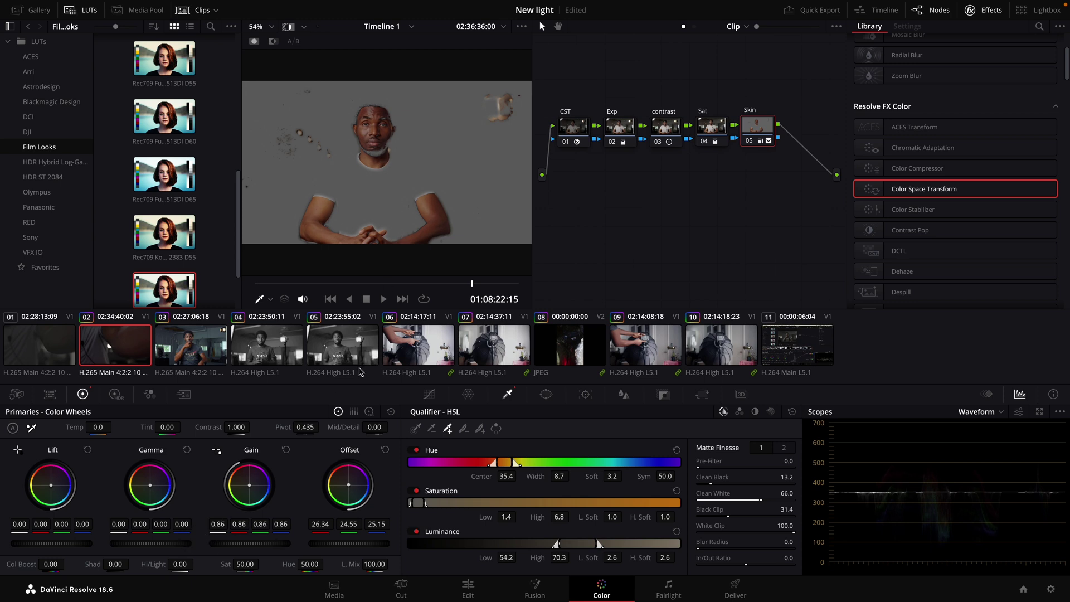
key(shift+h)
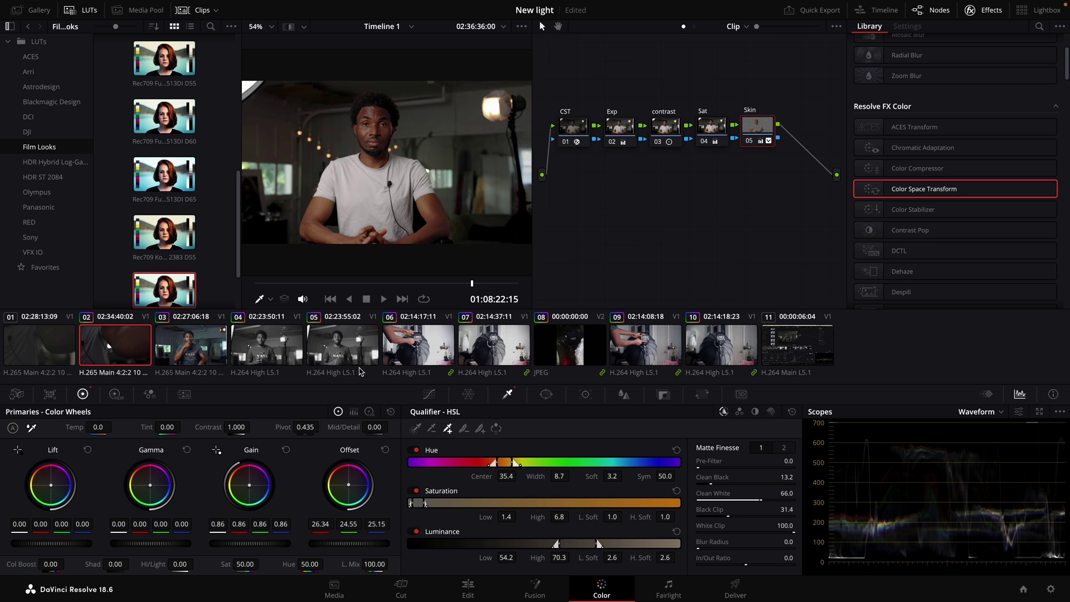
Step: Compare the Skin node on and off, then add a new serial node after Skin
click(749, 143)
click(749, 143)
click(749, 142)
click(749, 143)
click(749, 142)
click(749, 143)
key(alt+s)
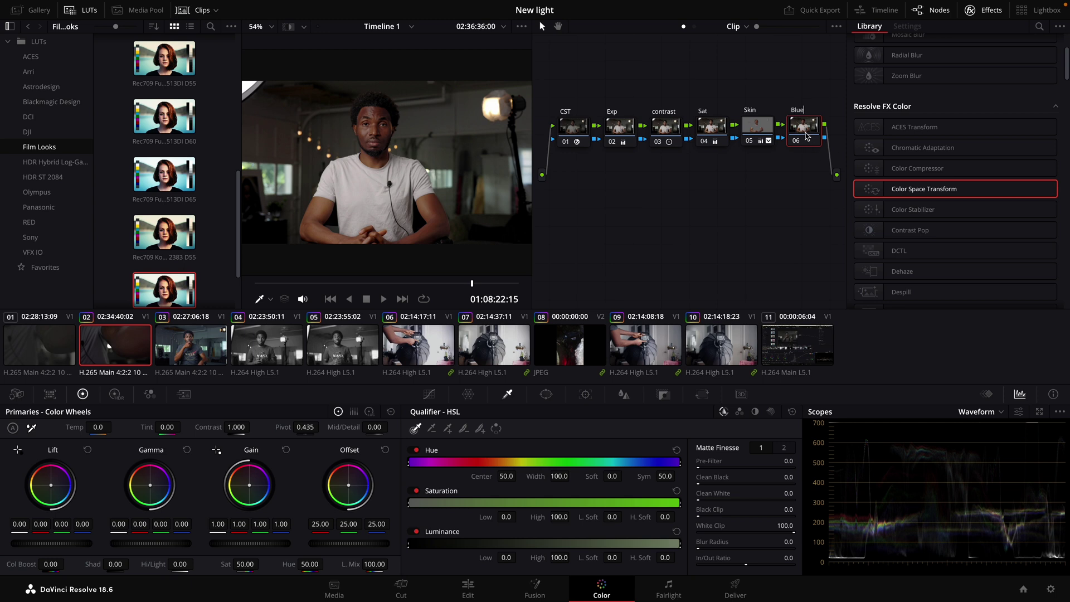
Step: Confirm the Blue label, check another frame, and add a parallel node 07 beside Blue
click(808, 137)
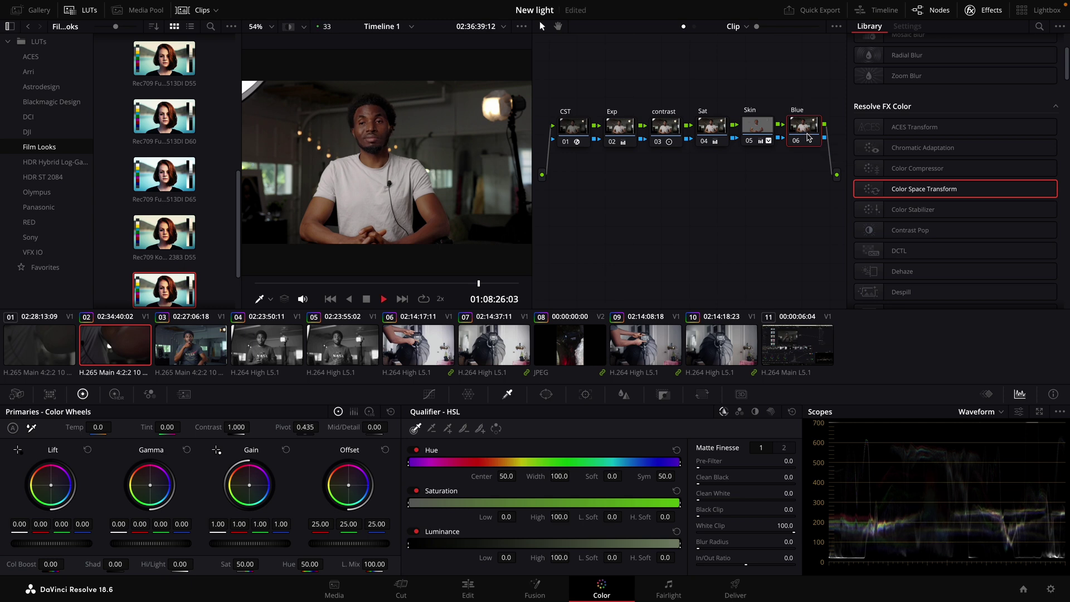
click(478, 284)
drag(479, 284, 471, 285)
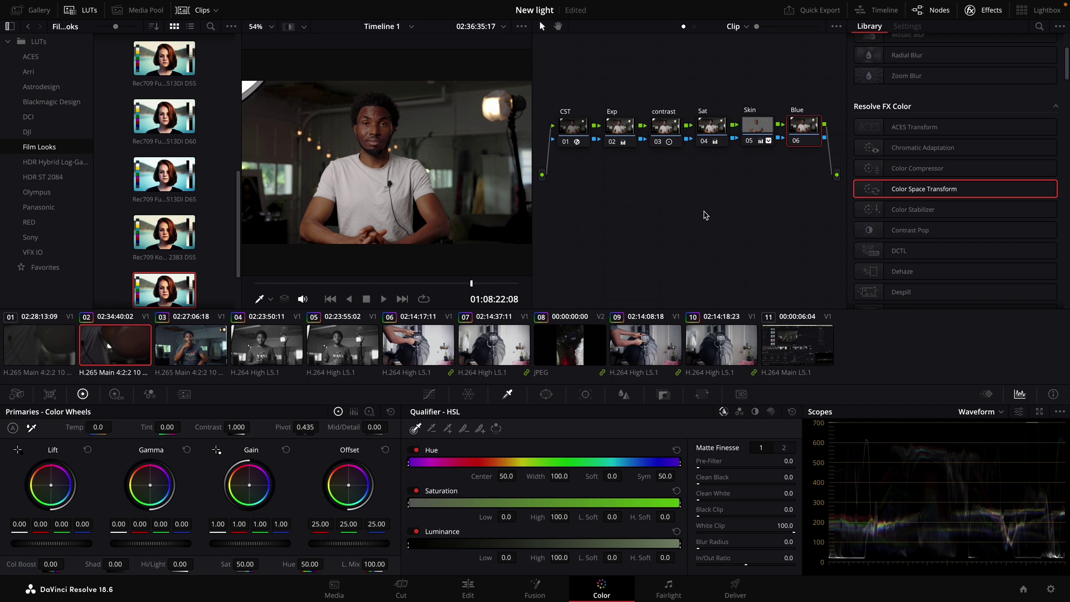
click(804, 129)
key(alt+p)
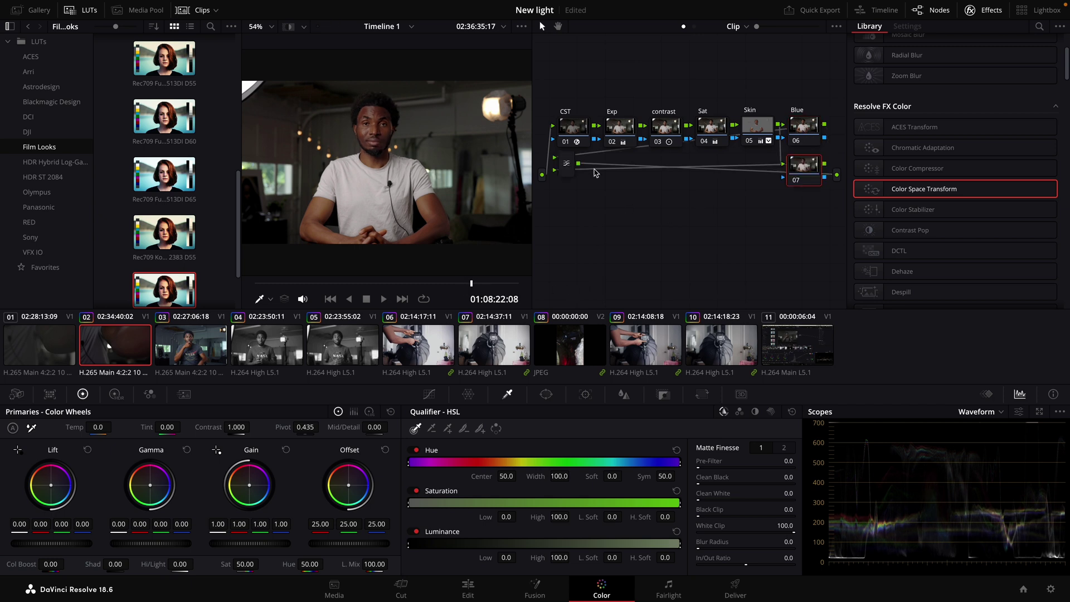
Step: Move the new parallel node 07 lower in the node graph
click(803, 165)
right_click(803, 167)
key(Escape)
right_click(807, 164)
click(834, 190)
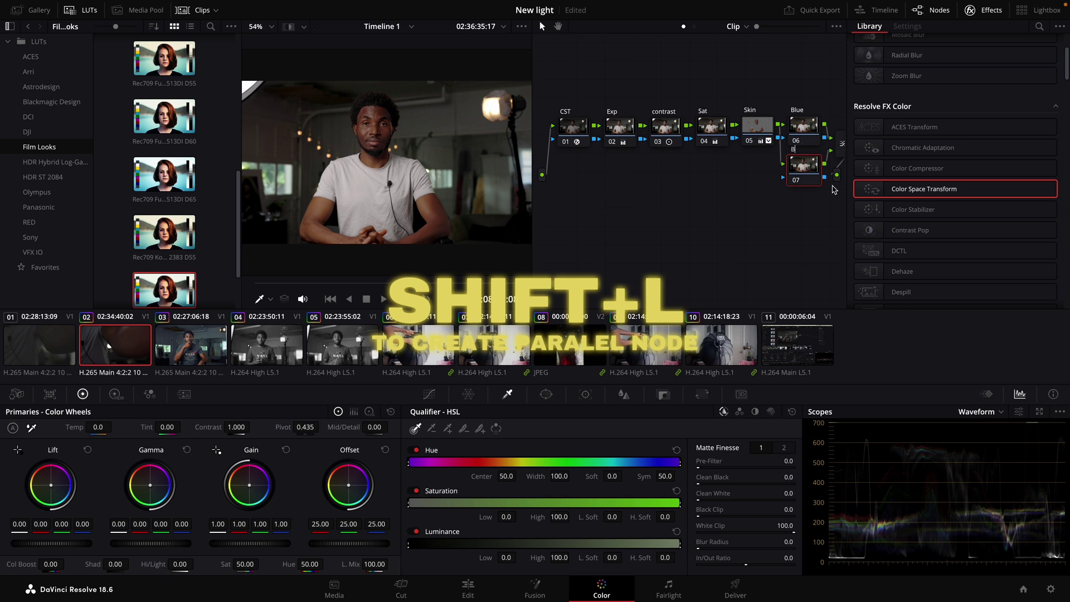
drag(803, 166, 804, 185)
Step: Label node 07 'Bypass'
click(804, 126)
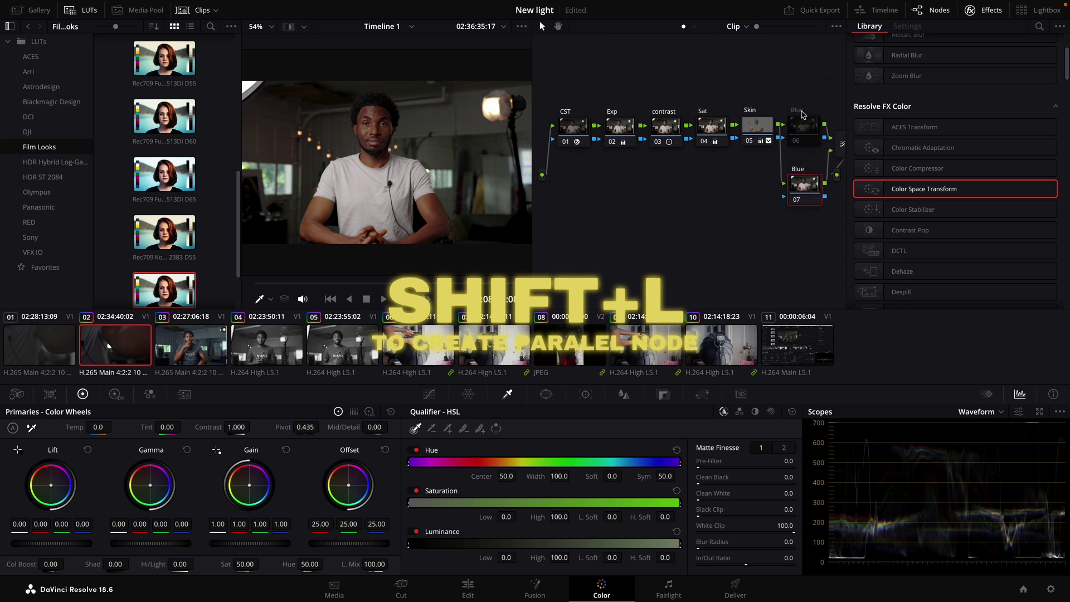
right_click(803, 129)
click(831, 150)
double_click(804, 168)
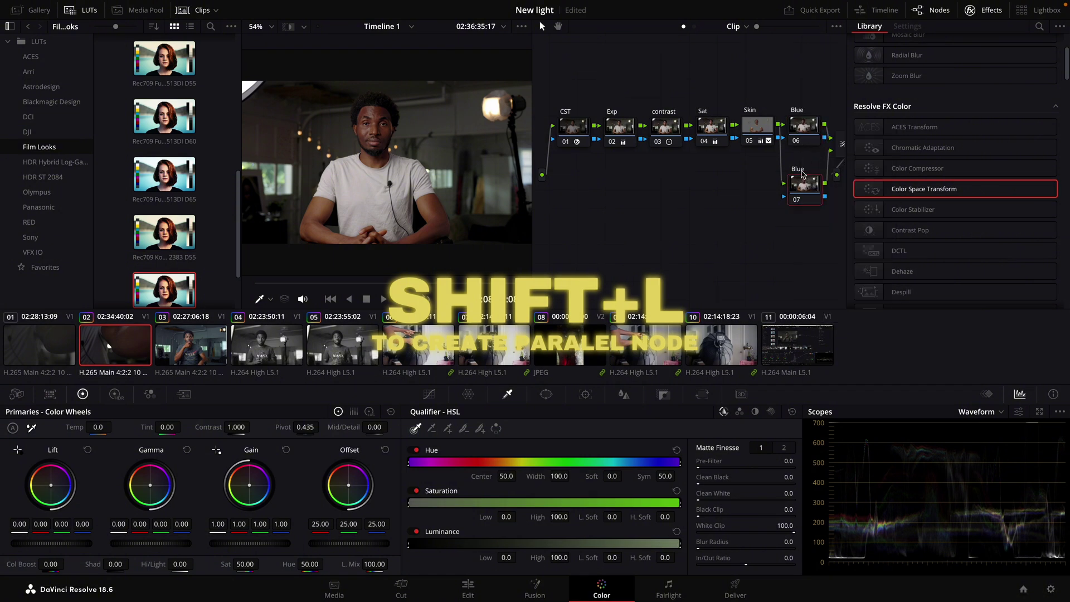
click(806, 169)
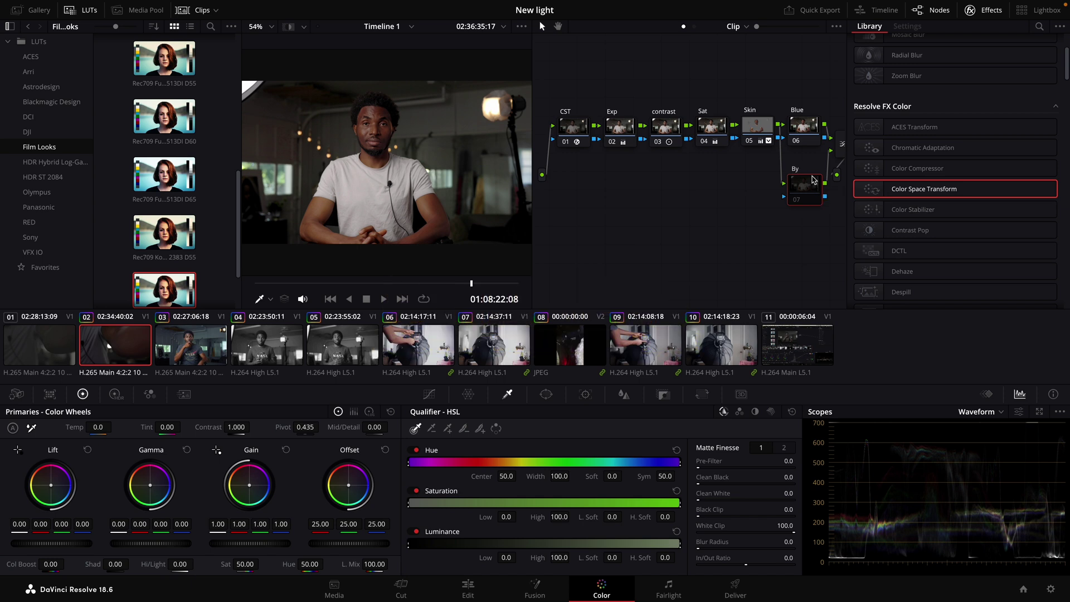
text(Bypass)
click(798, 202)
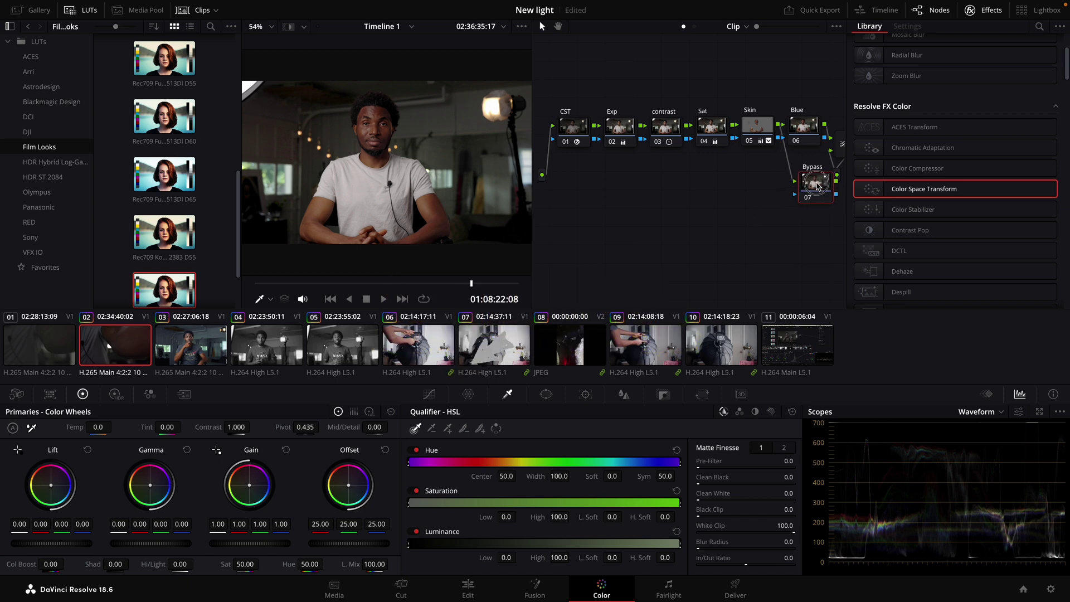
Step: Open the Blue node's curves, unlink them from luma, and switch to the red channel
click(429, 394)
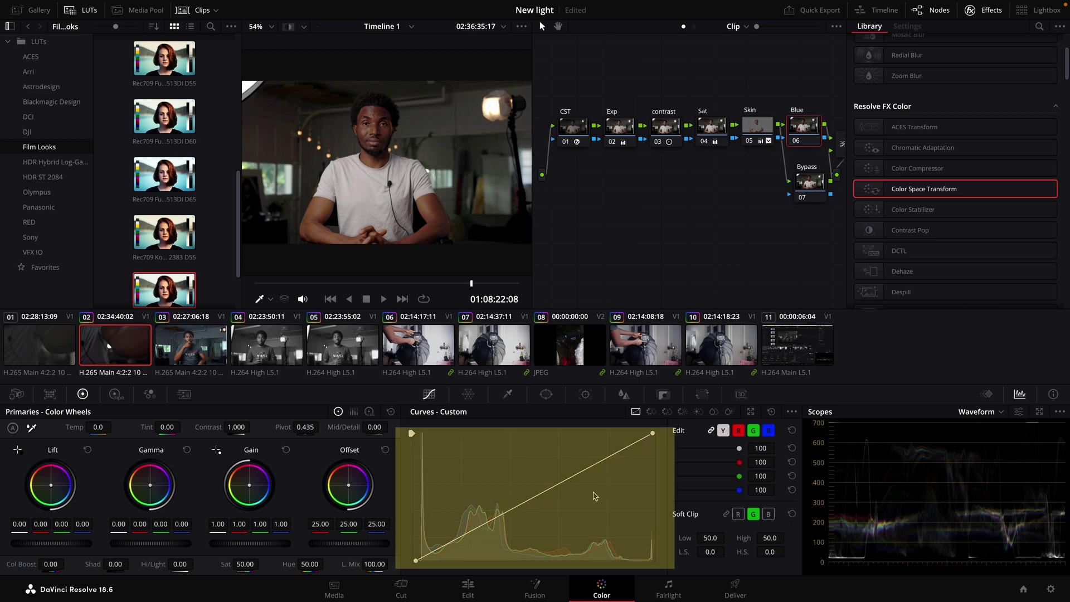
click(723, 430)
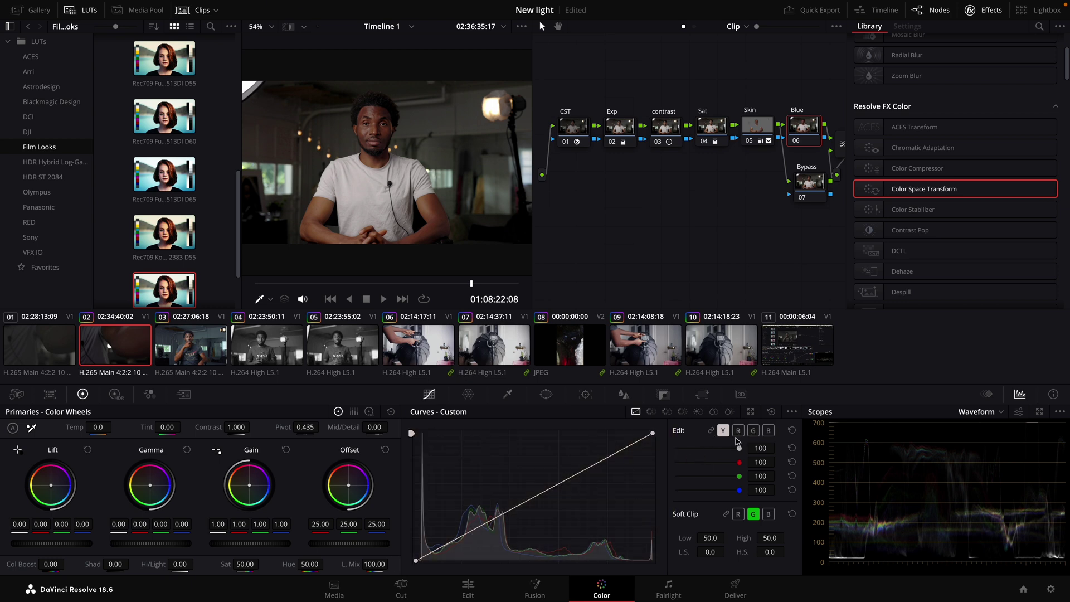
click(738, 431)
click(811, 200)
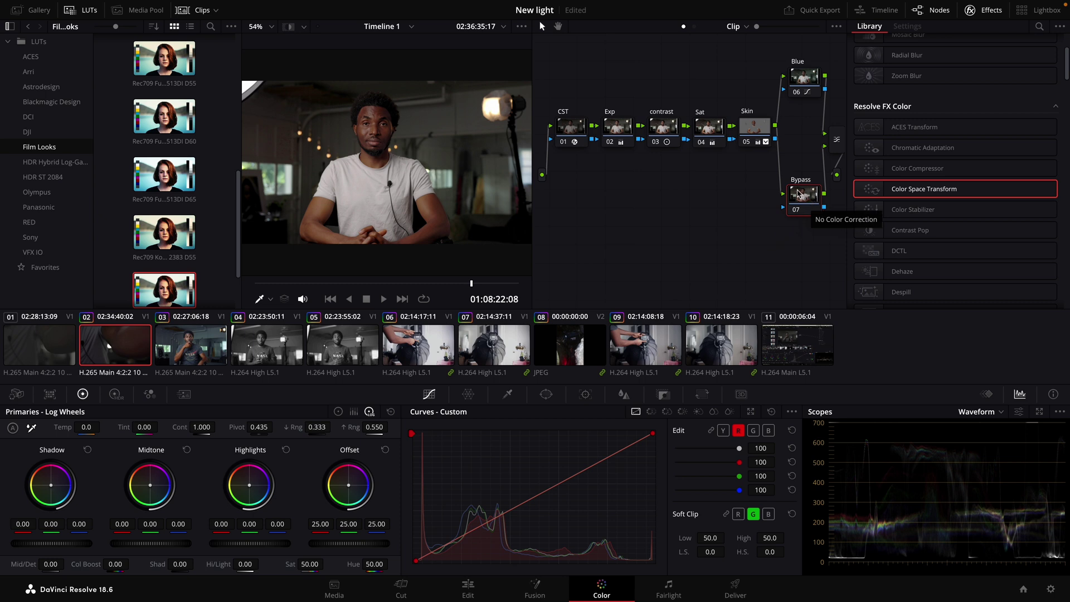
click(803, 83)
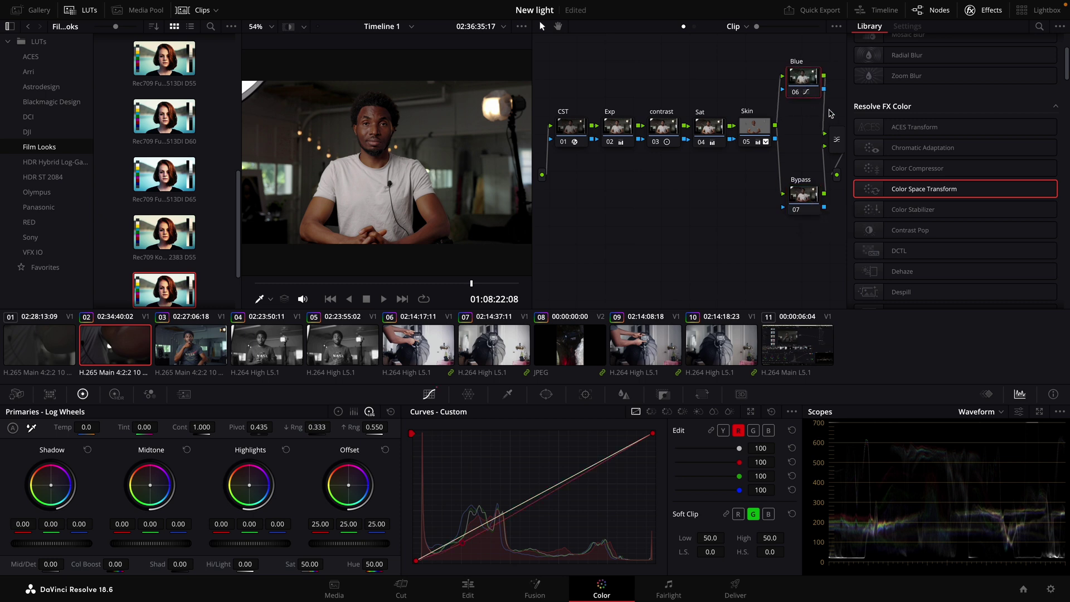
Step: Reset the Blue node's curves and add a control point low on the red curve
click(116, 394)
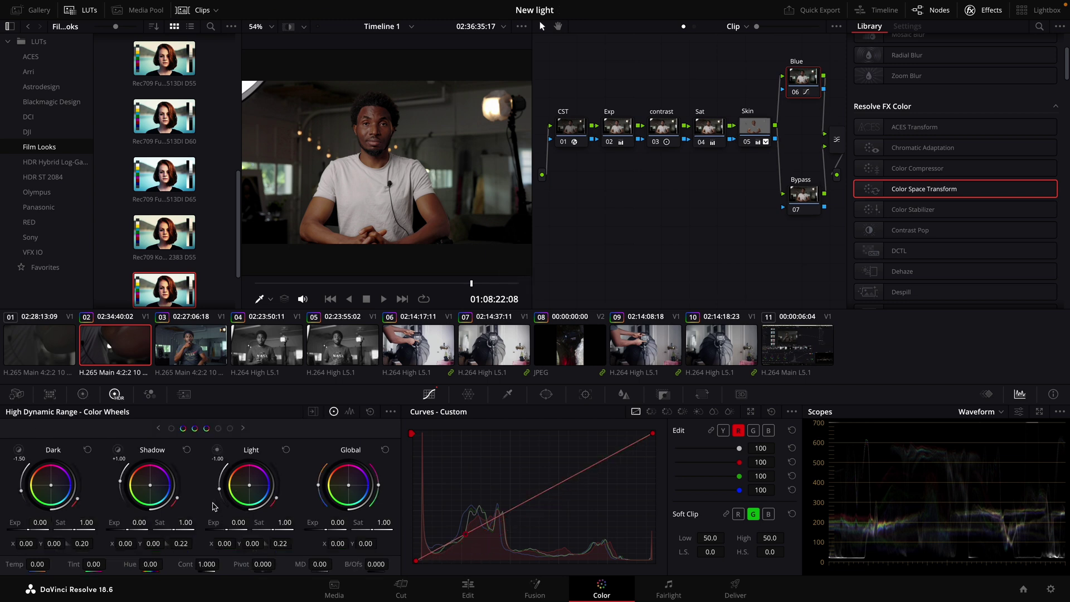
click(791, 431)
click(83, 395)
click(462, 537)
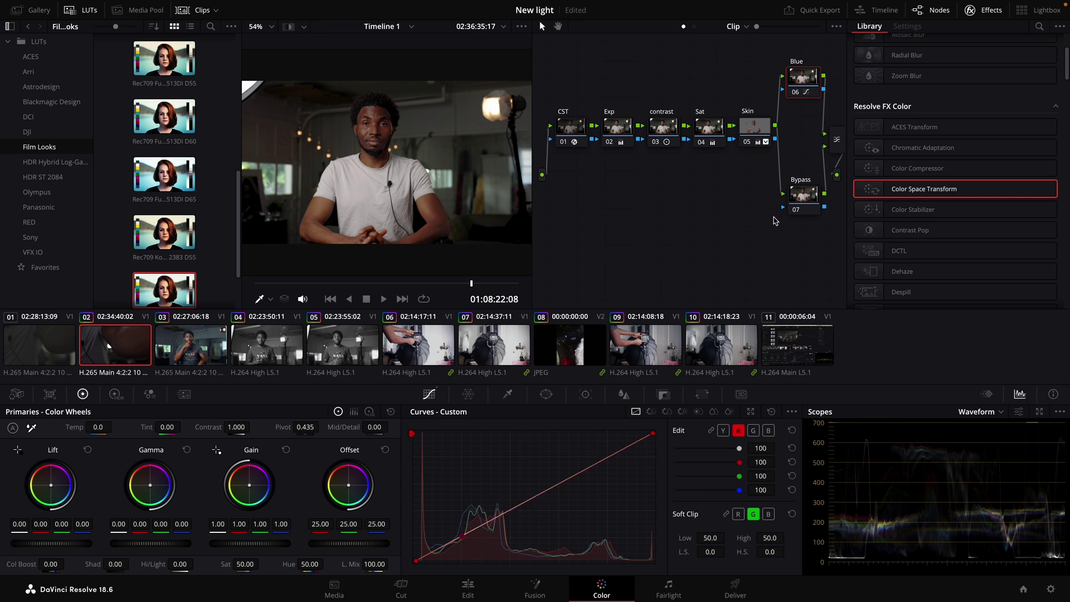
Step: Delete the Bypass node and its mixer, leaving the red shadow point on the diagonal
click(806, 198)
key(Delete)
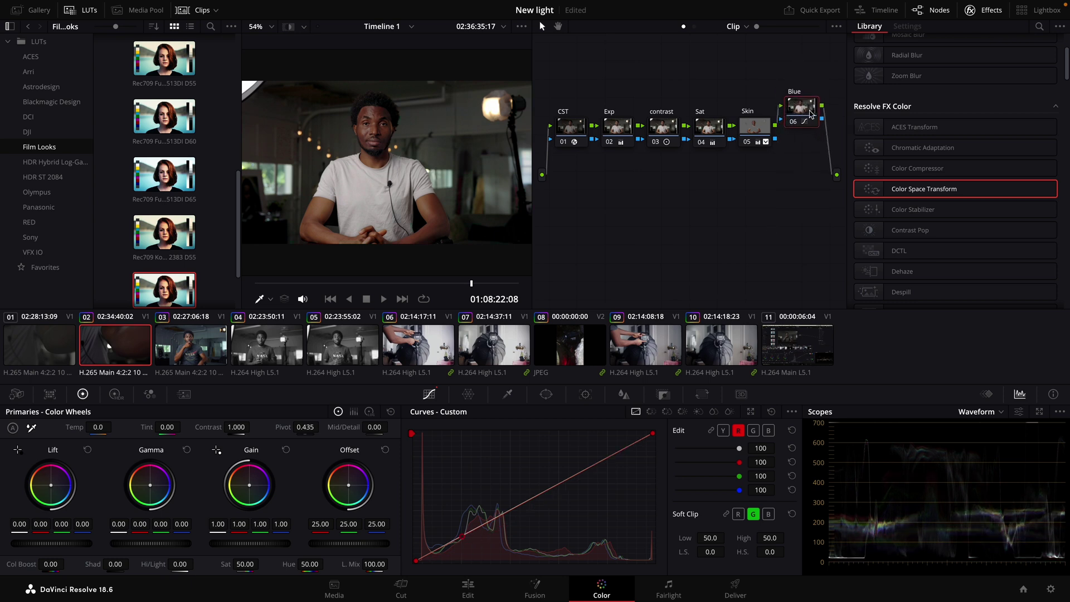
drag(467, 540, 469, 549)
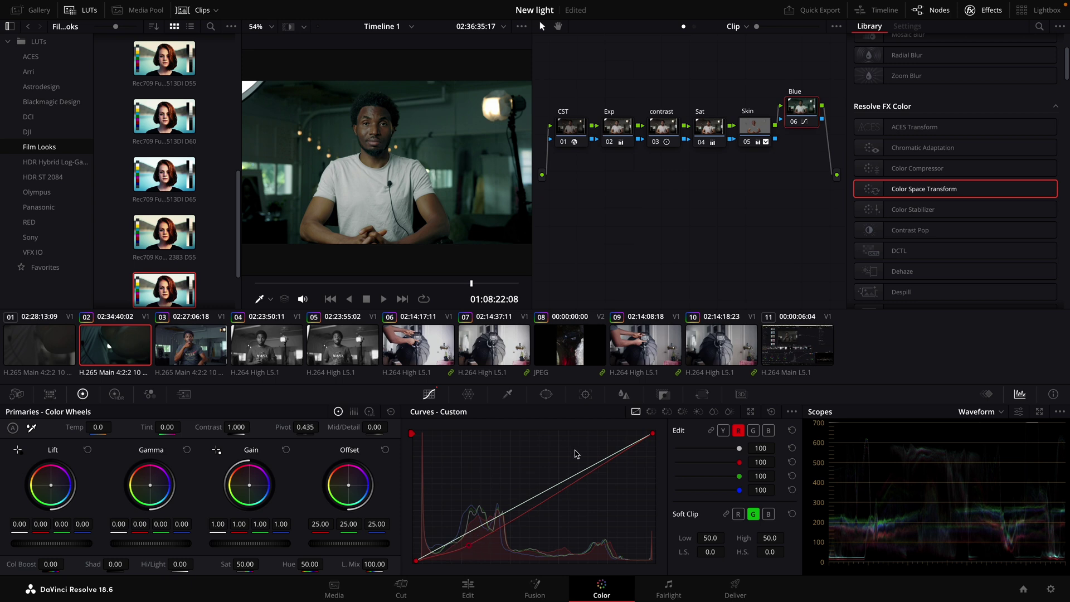
drag(469, 546, 463, 541)
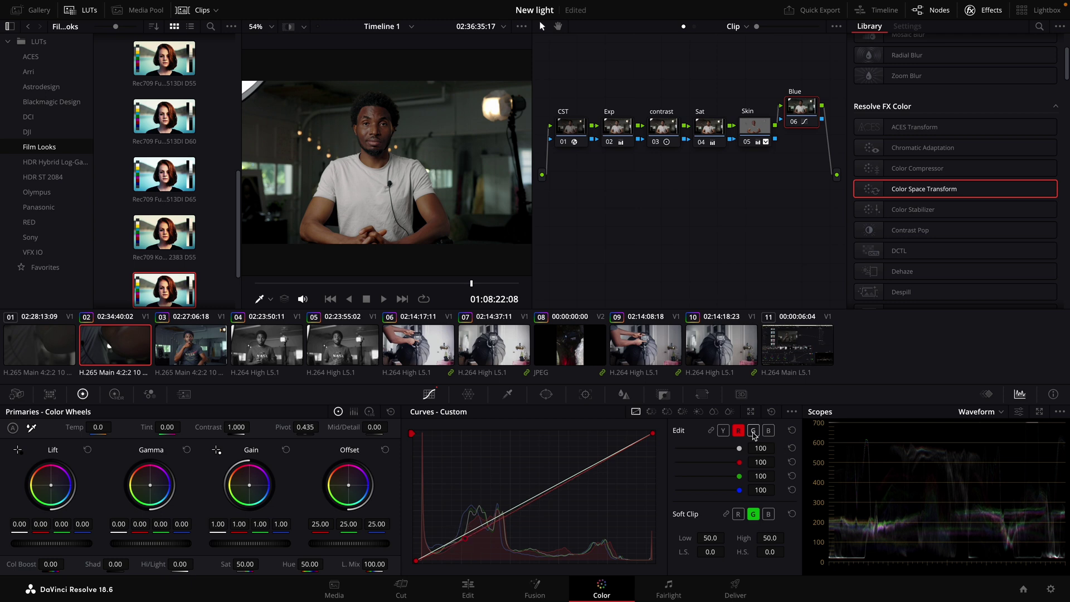
Step: Add high and low points on the green curve and a slightly lifted shadow point on blue
click(753, 430)
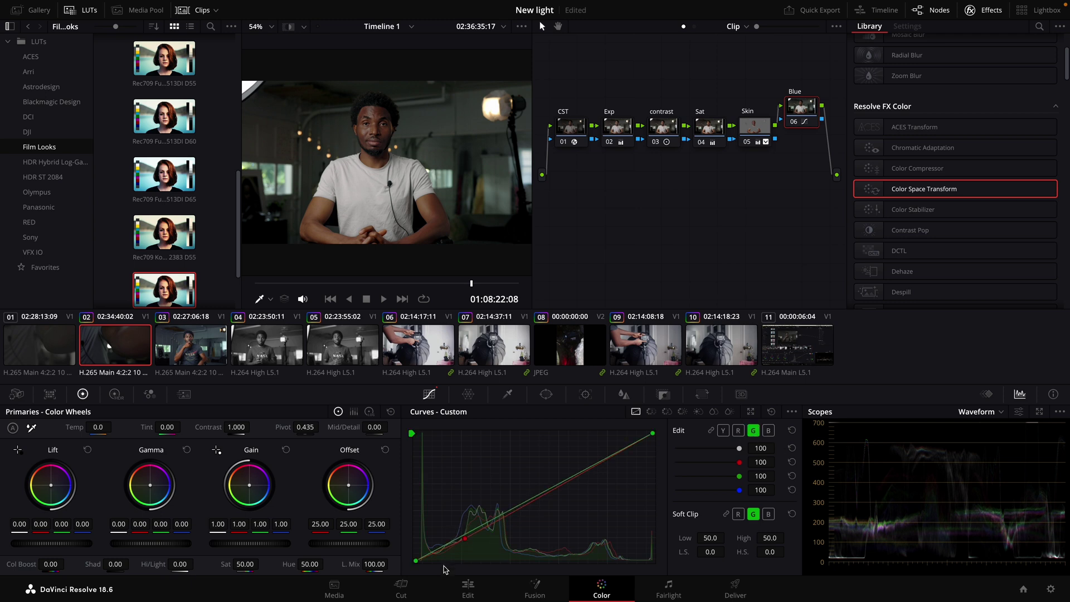
click(607, 456)
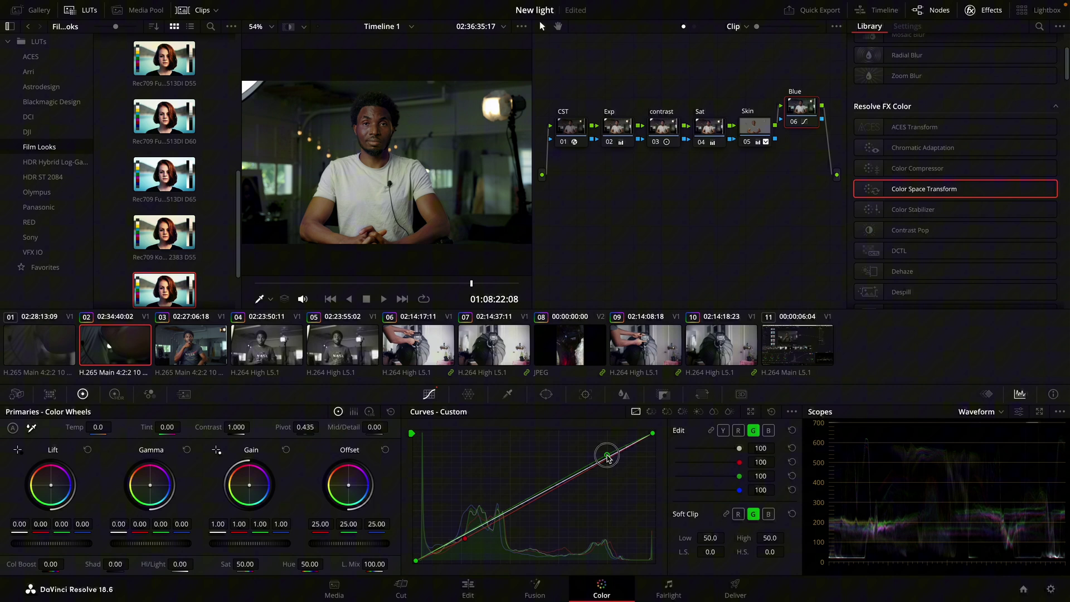
click(472, 535)
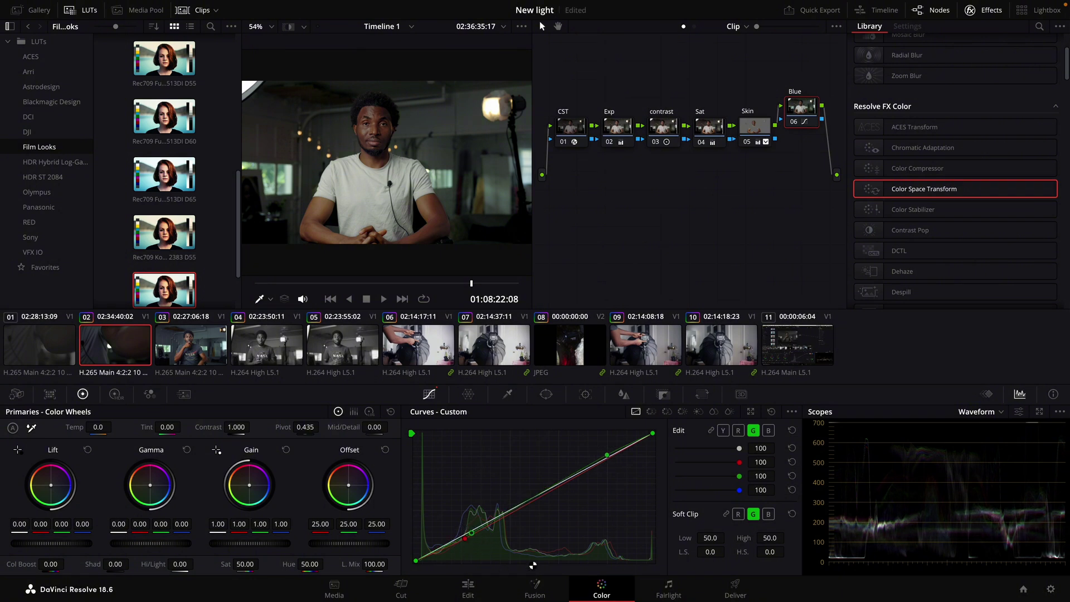
click(768, 430)
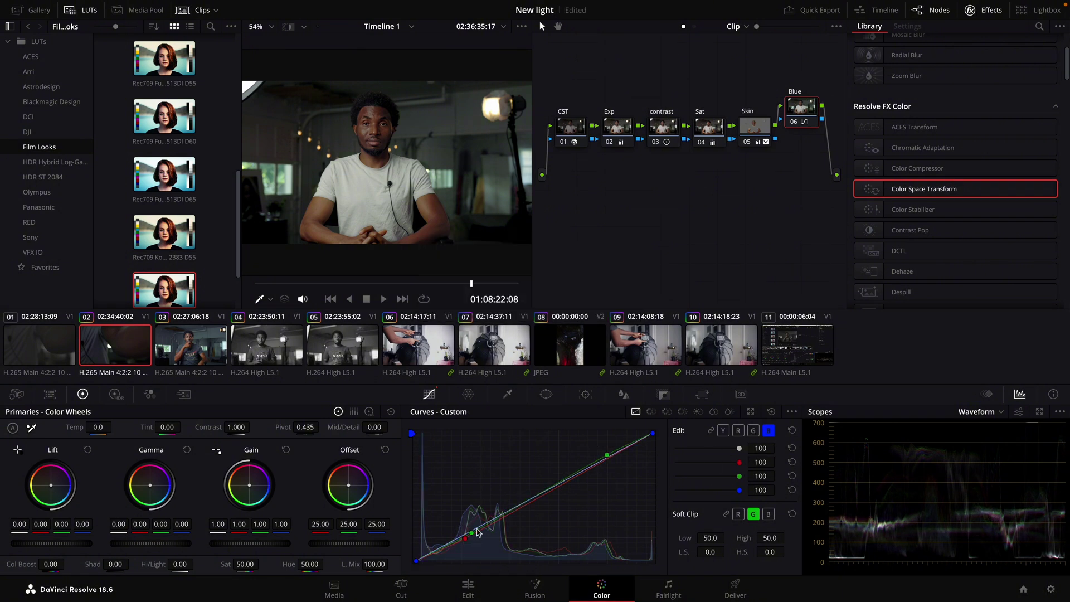
click(460, 535)
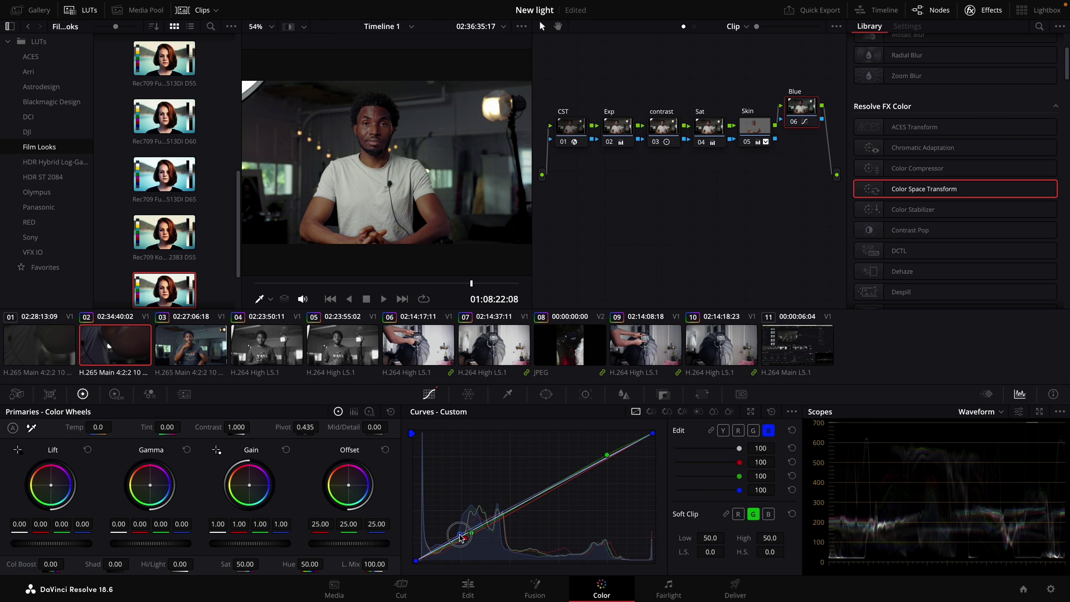
drag(460, 537, 458, 536)
click(606, 455)
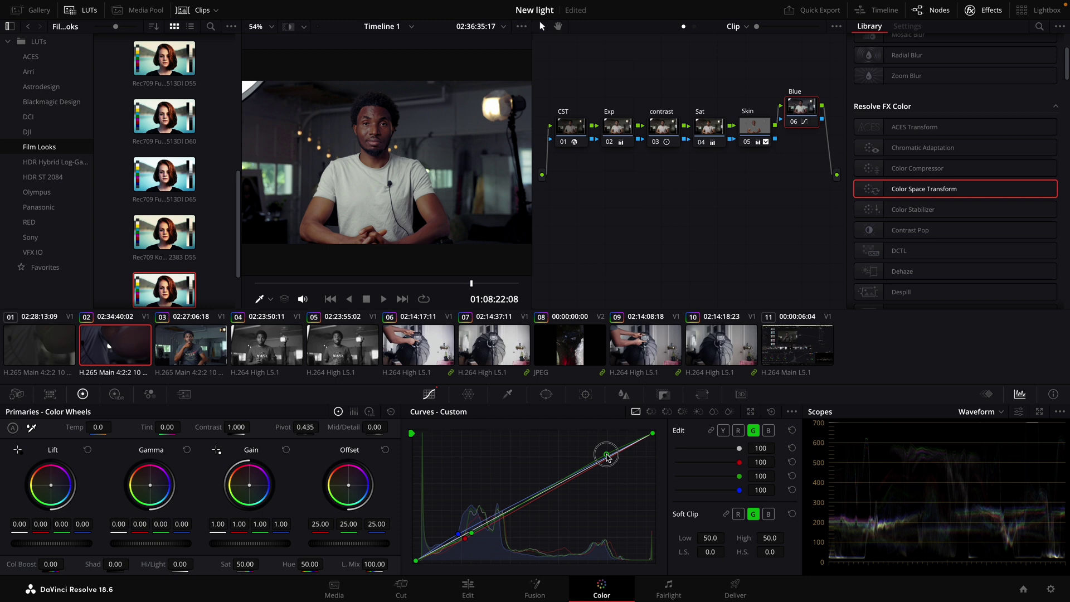
click(466, 540)
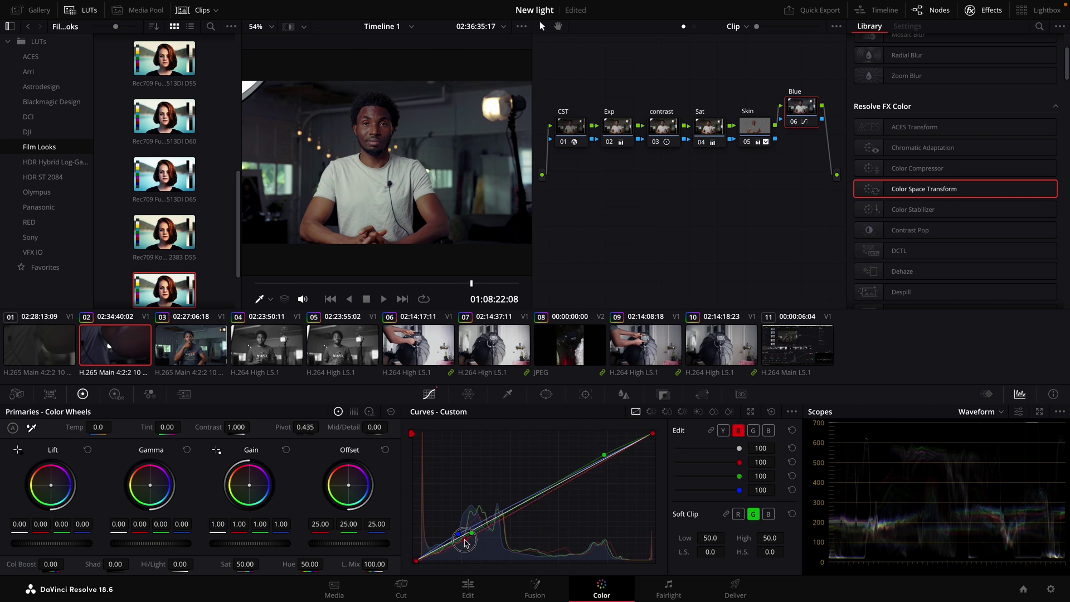
Step: Add parallel node 07 beside Blue, feed it the Skin key, and label it ByPass
click(804, 115)
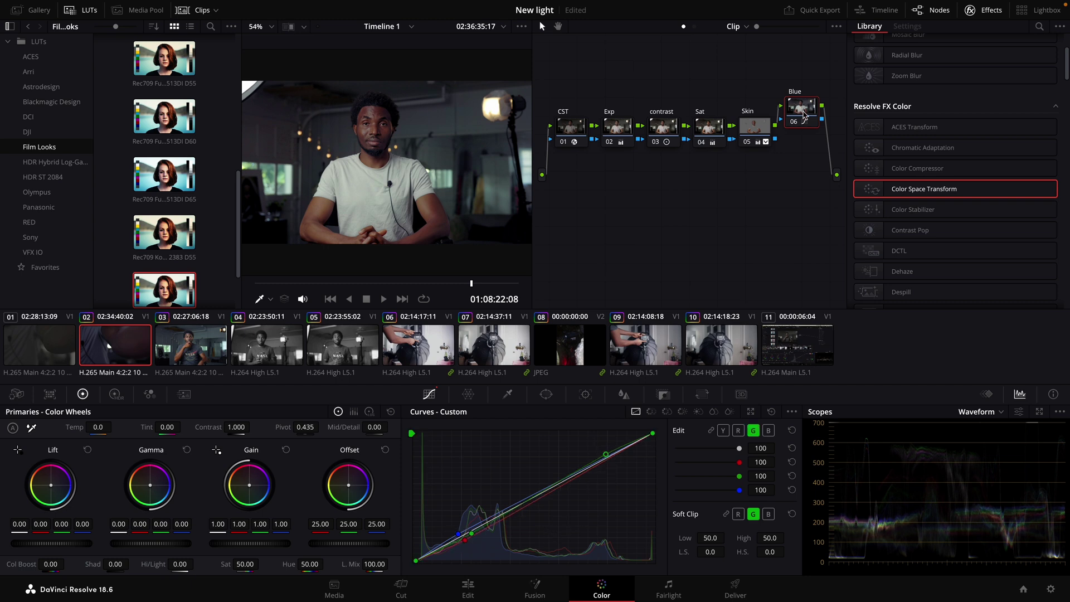
key(alt+p)
drag(569, 169, 795, 158)
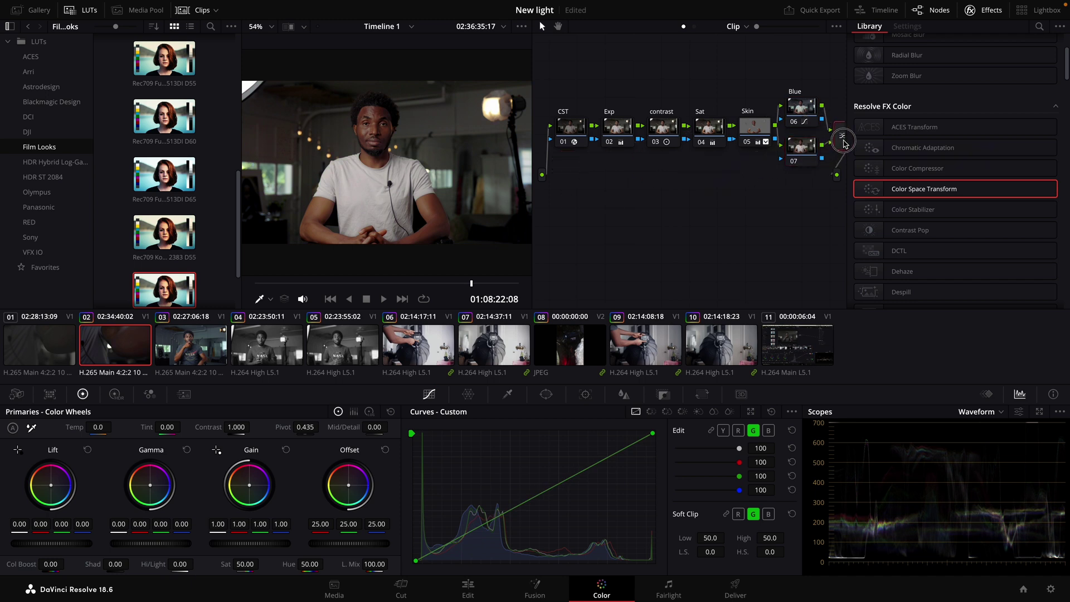
key(ctrl+s)
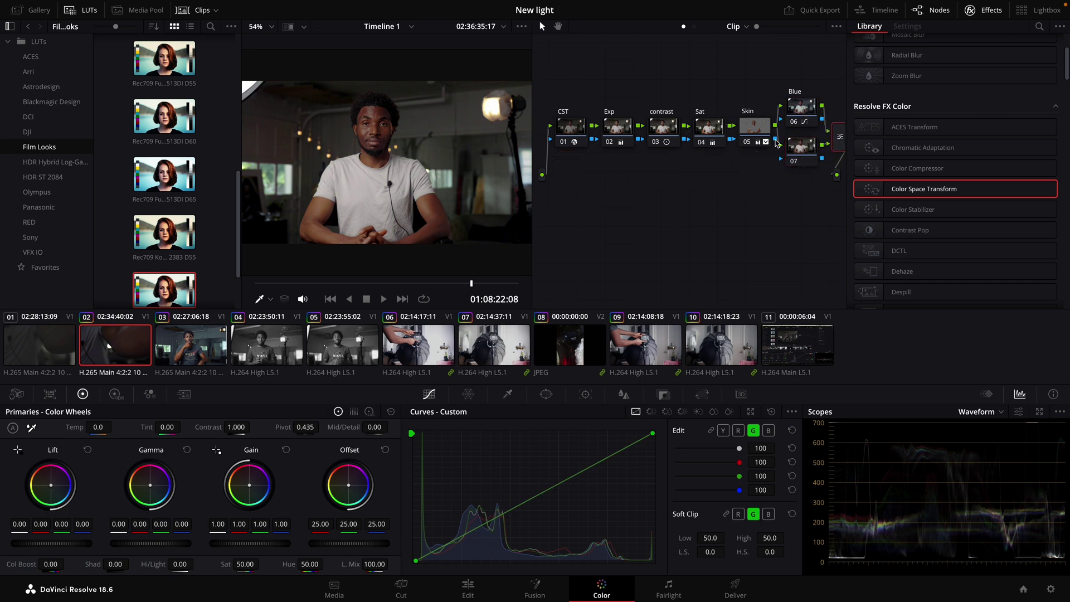
drag(776, 143, 781, 159)
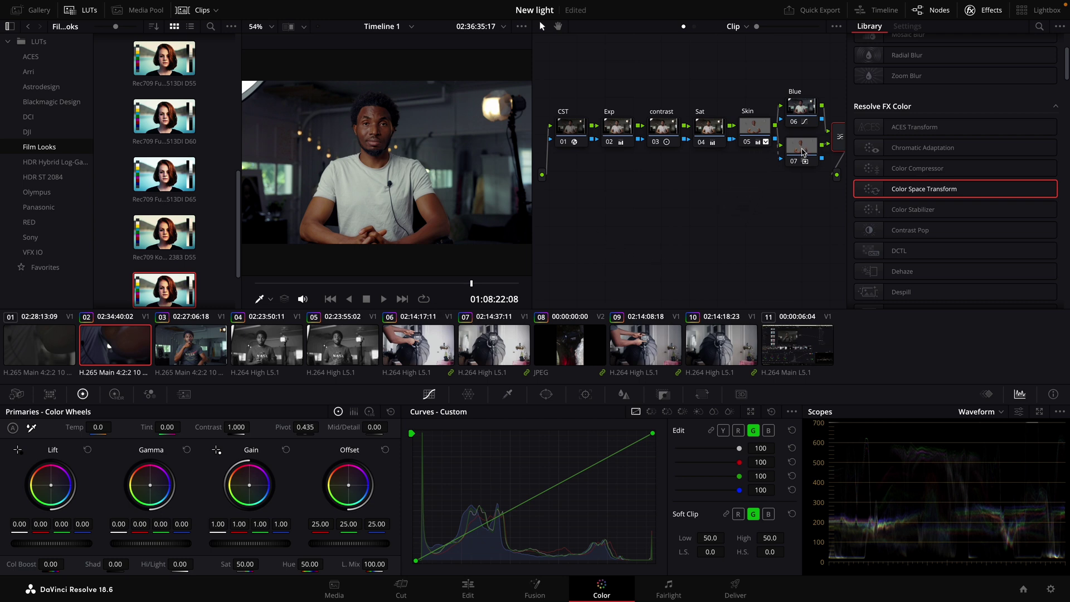
drag(802, 150, 801, 185)
right_click(807, 189)
key(Escape)
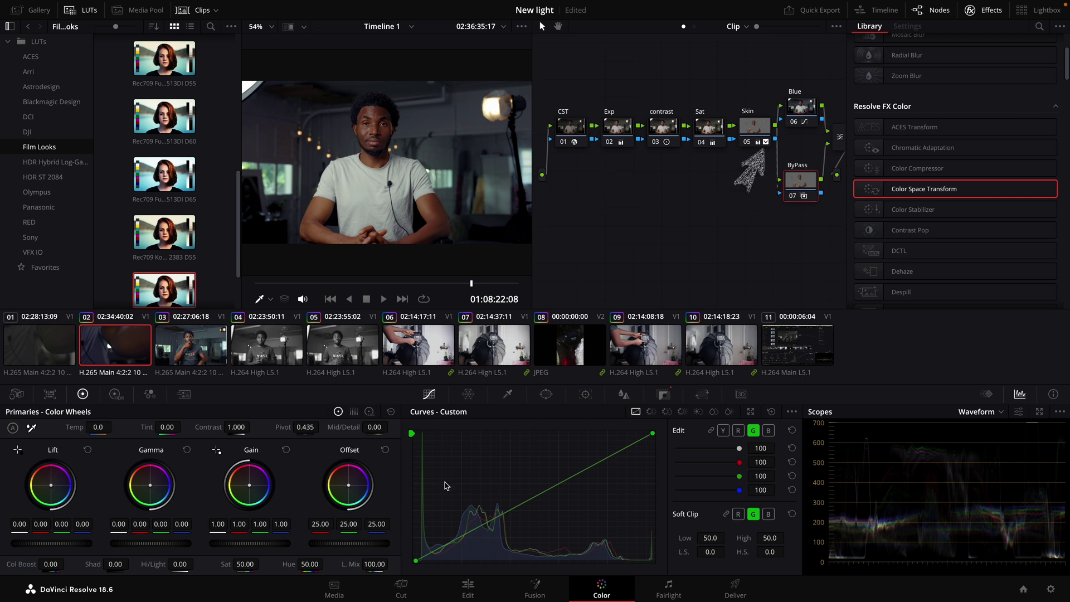
Step: Lower the Sat node's saturation to 50.60 and compare the clip with and without the grade
click(697, 146)
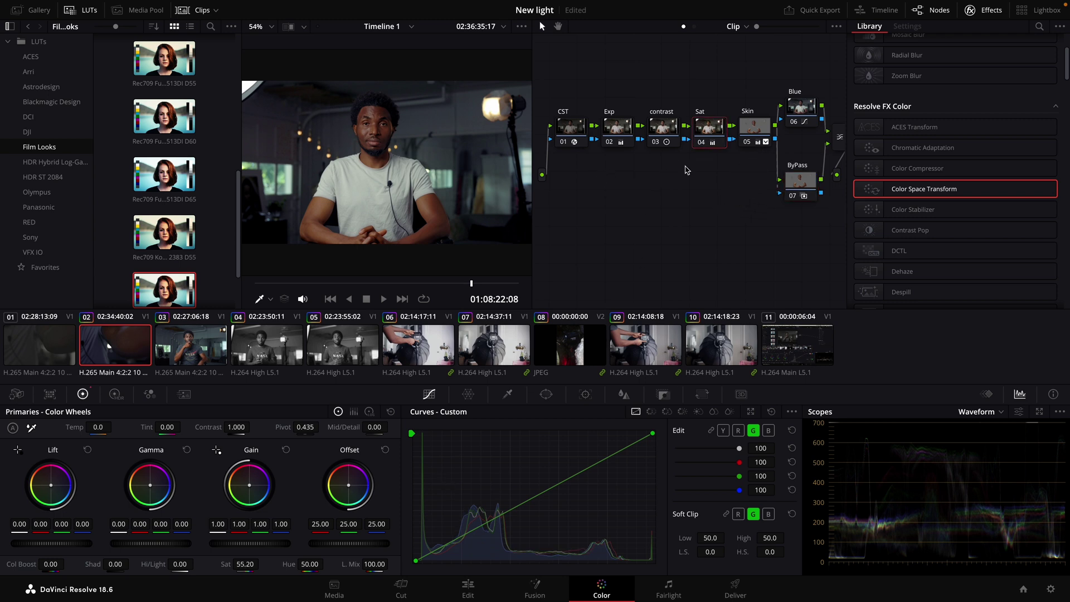
drag(259, 563, 246, 566)
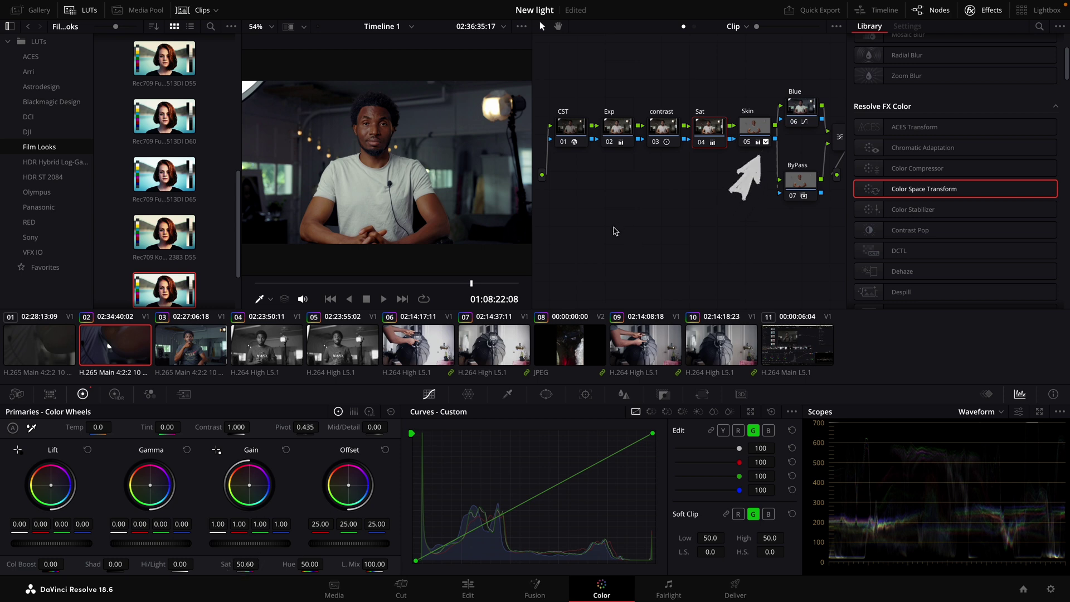
key(shift+d)
key(shift+d)
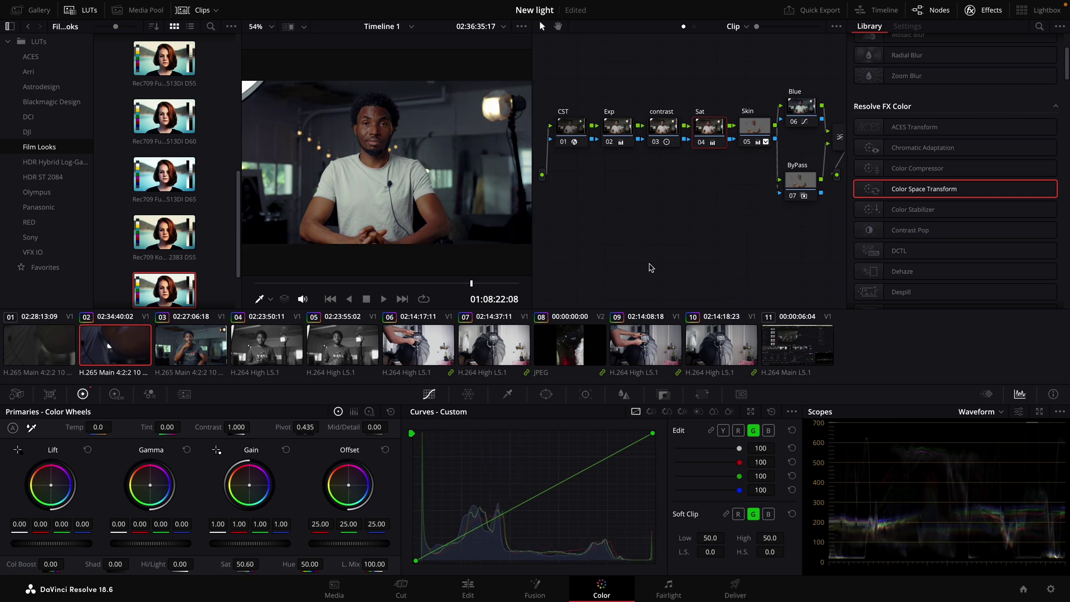